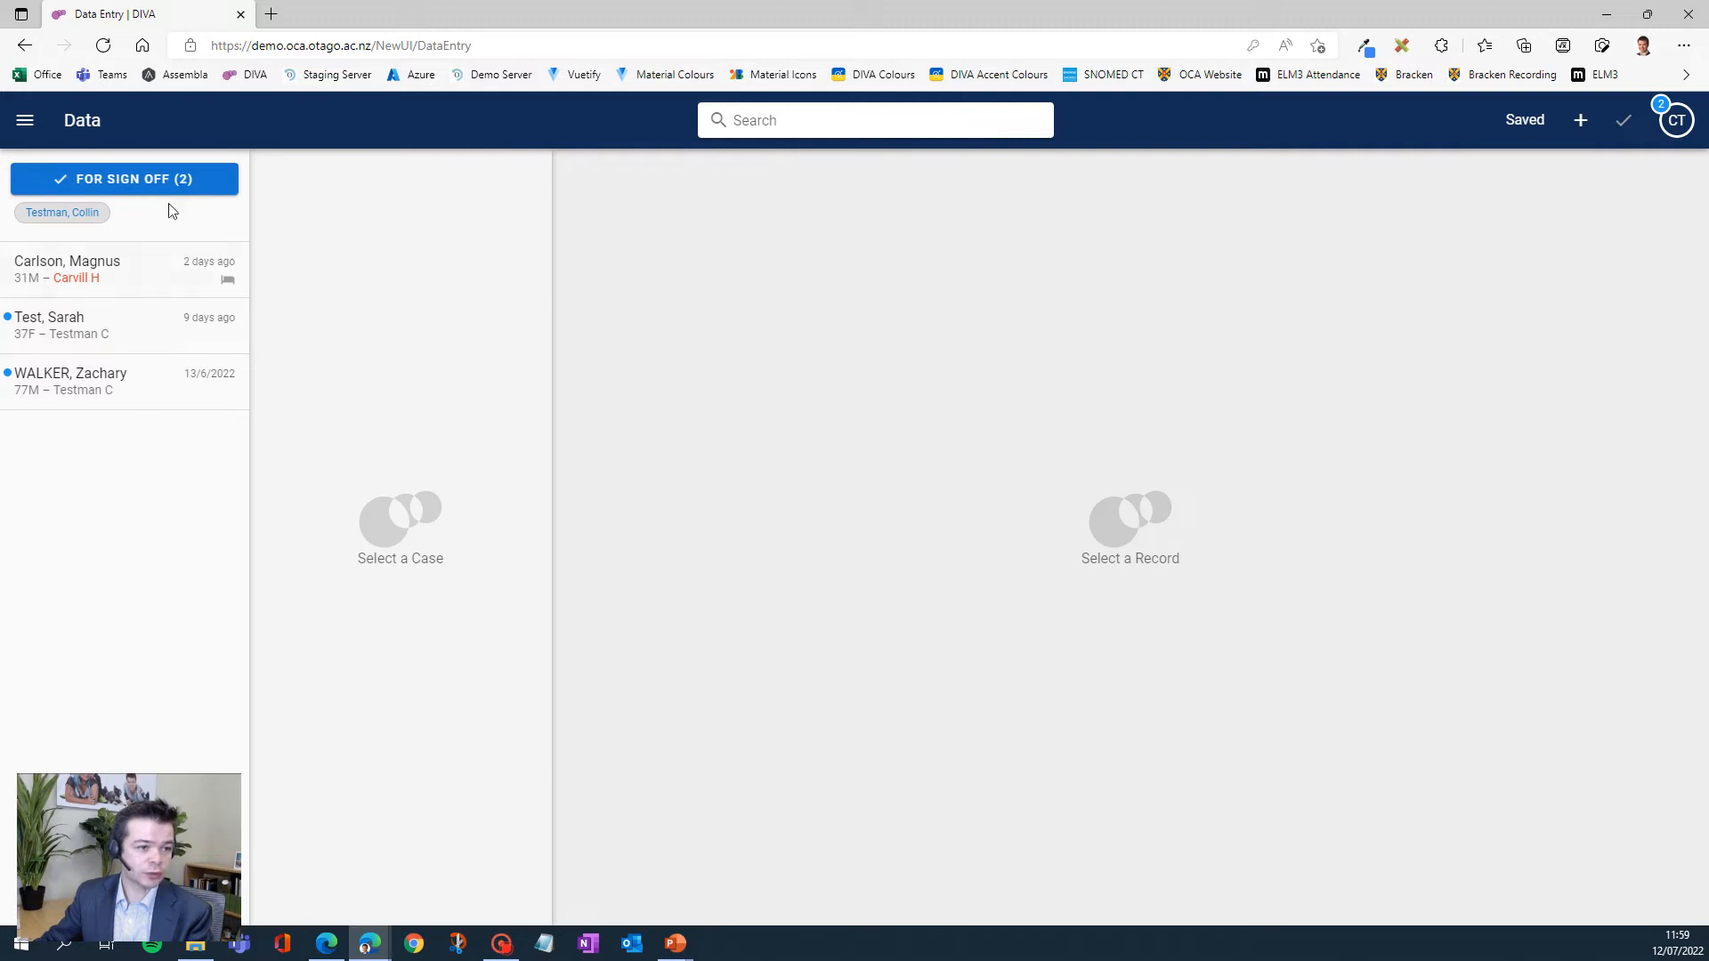
# - Review the status options available for filtering the case list
pyautogui.click(199, 173)
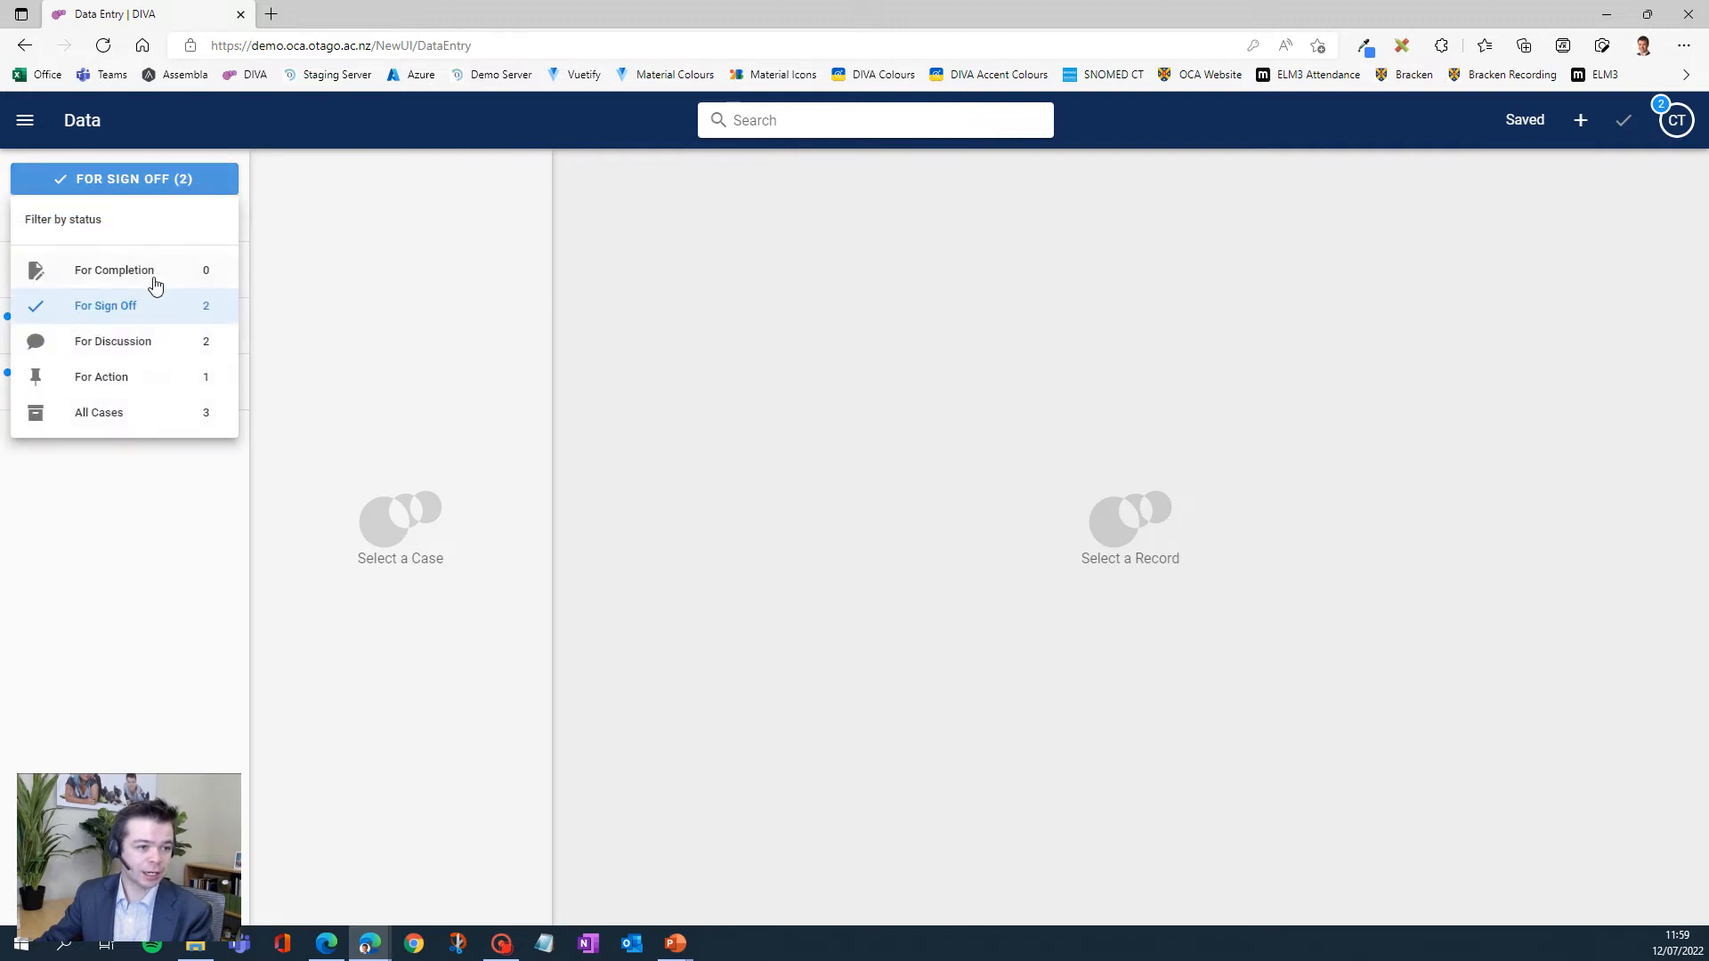
pyautogui.click(159, 521)
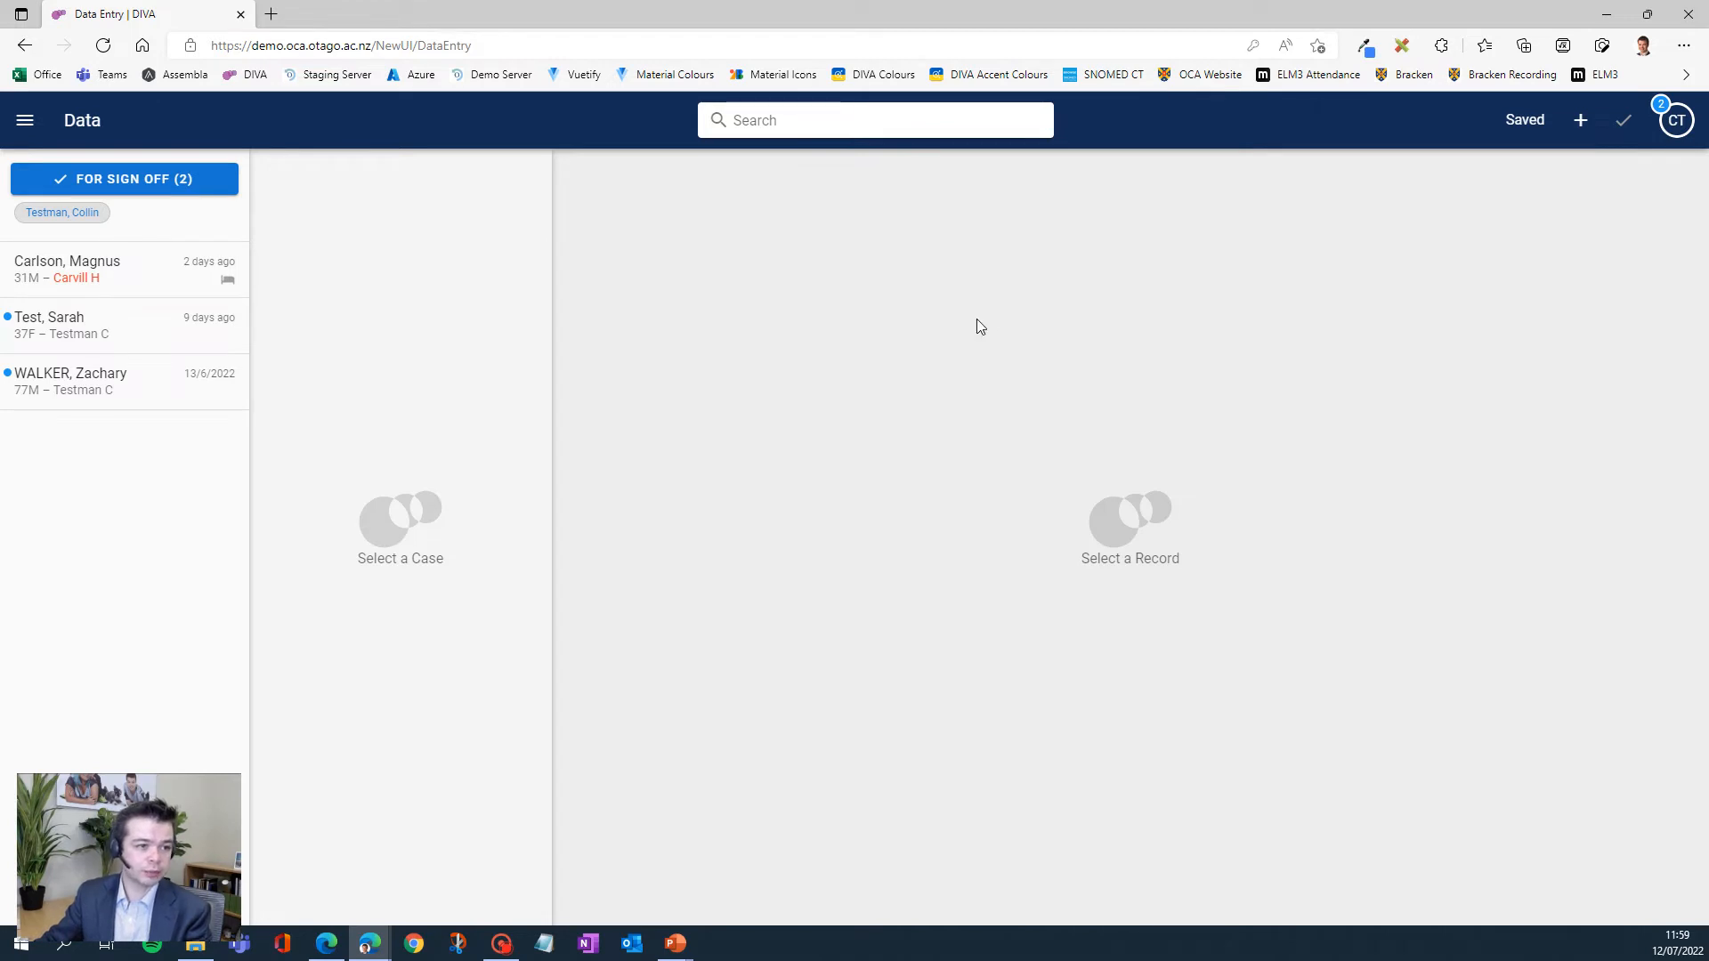
# - Look over the account settings and the team leaders available for selection, leaving them without making a selection
pyautogui.click(1676, 120)
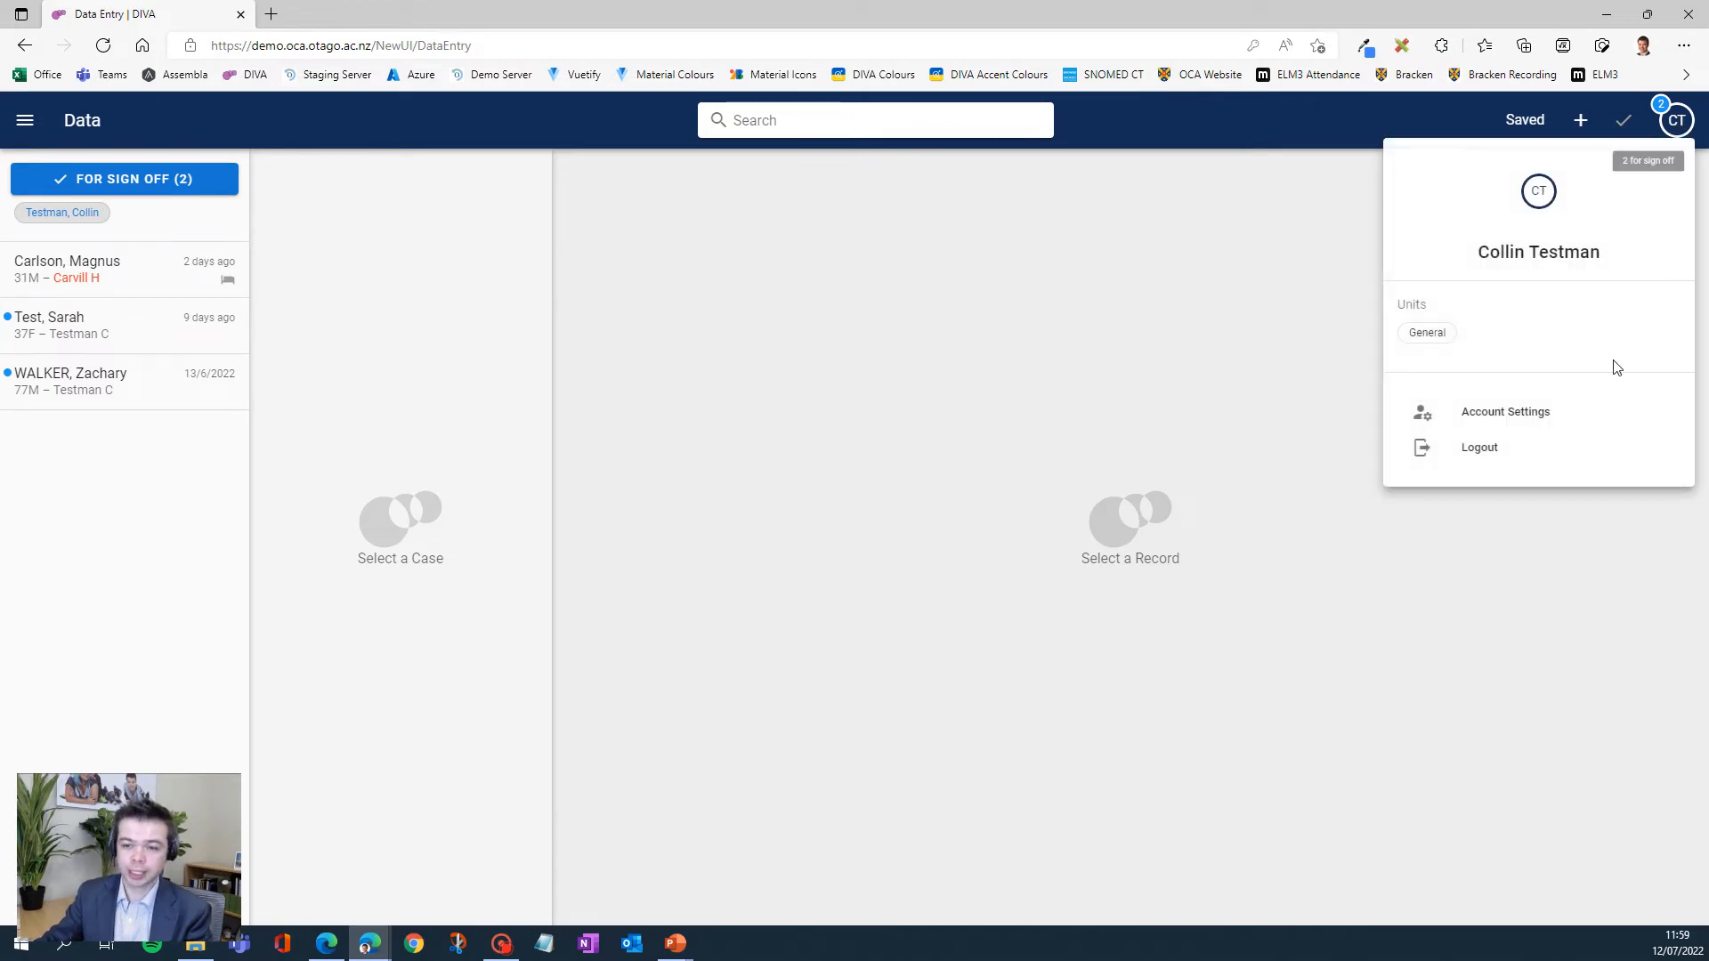
pyautogui.click(1513, 420)
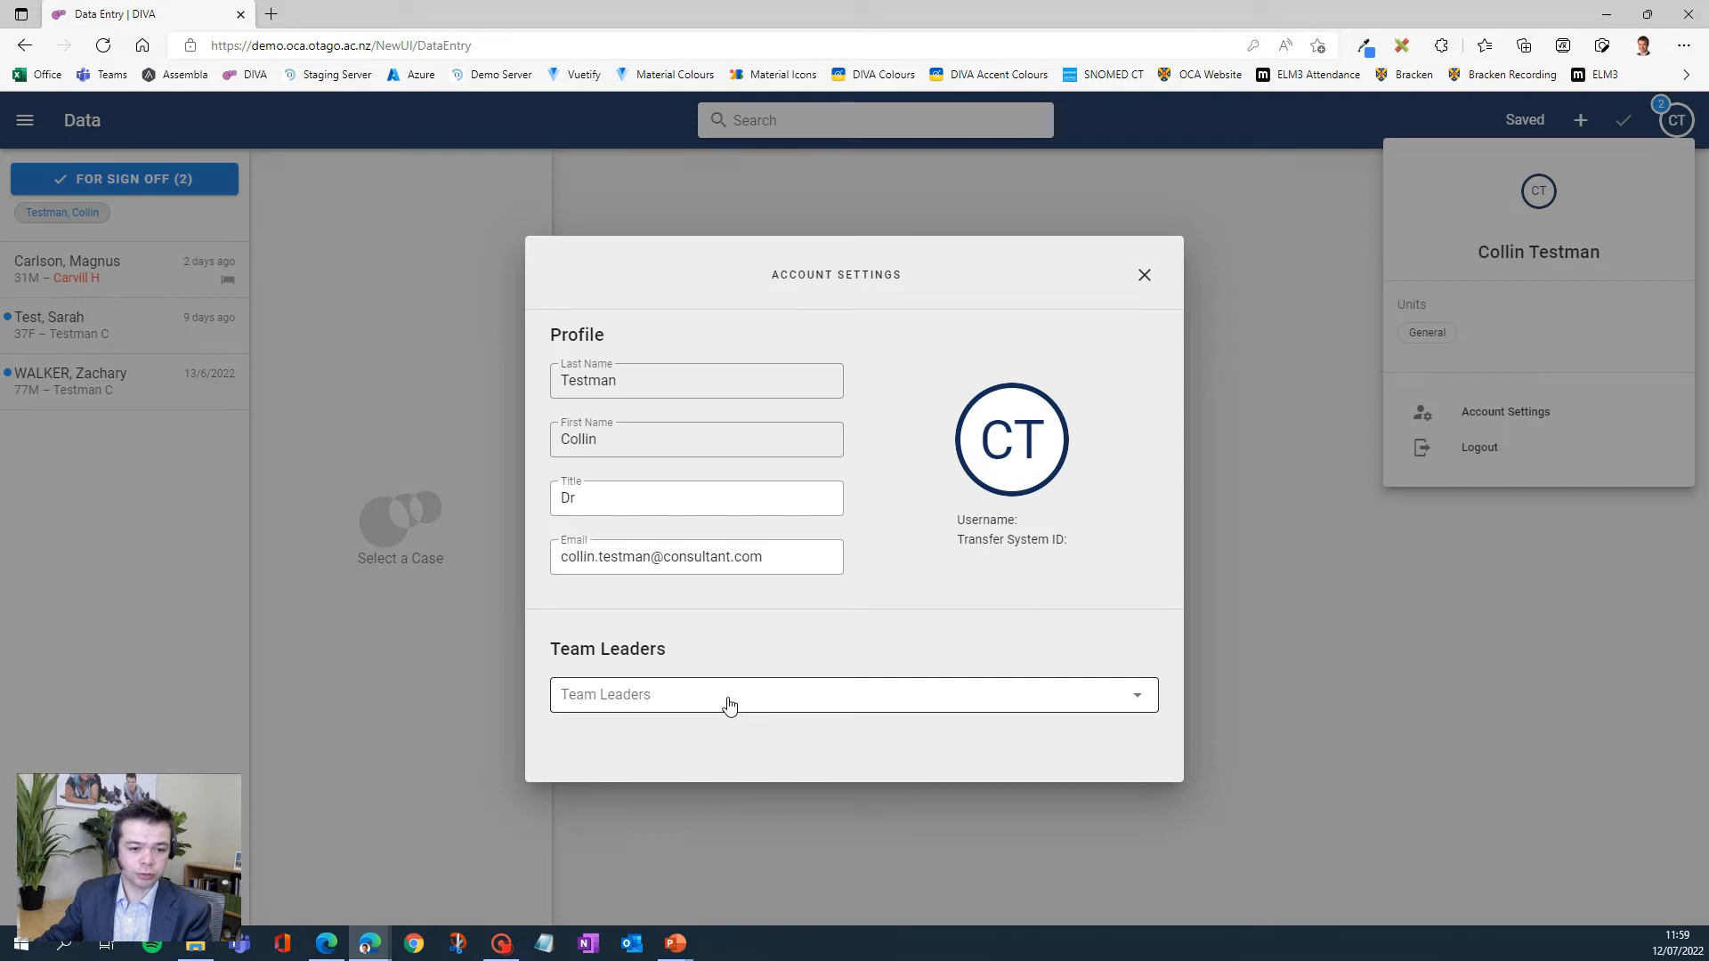
pyautogui.click(728, 703)
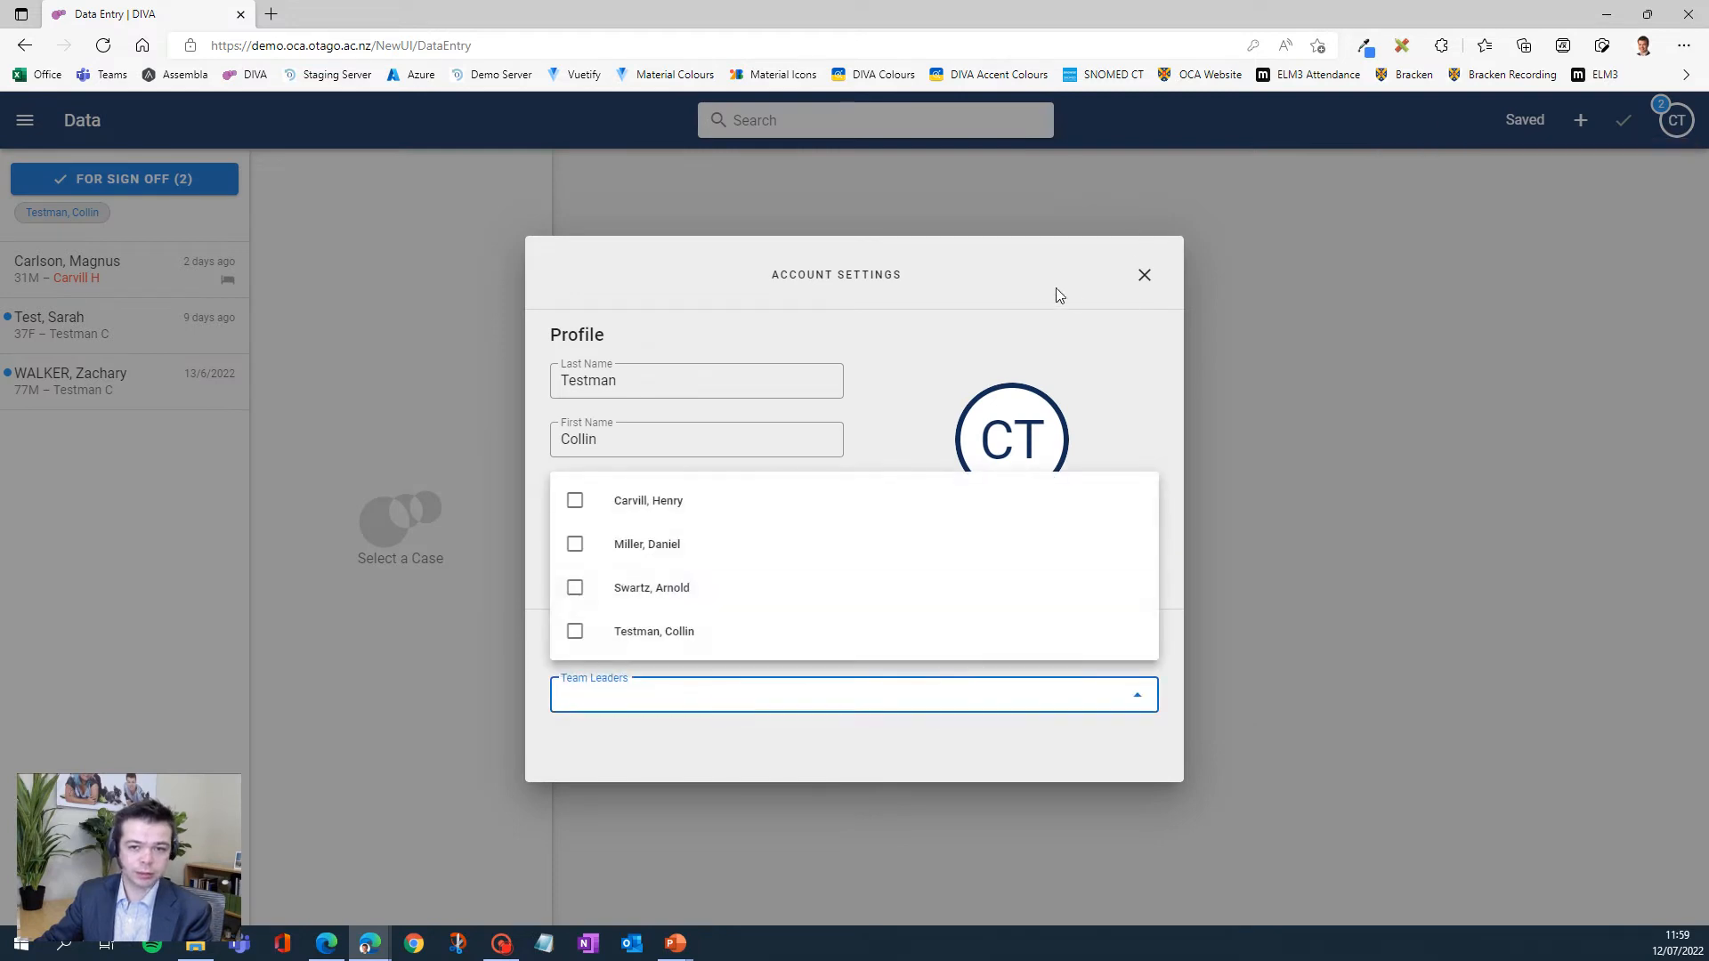
pyautogui.click(1144, 274)
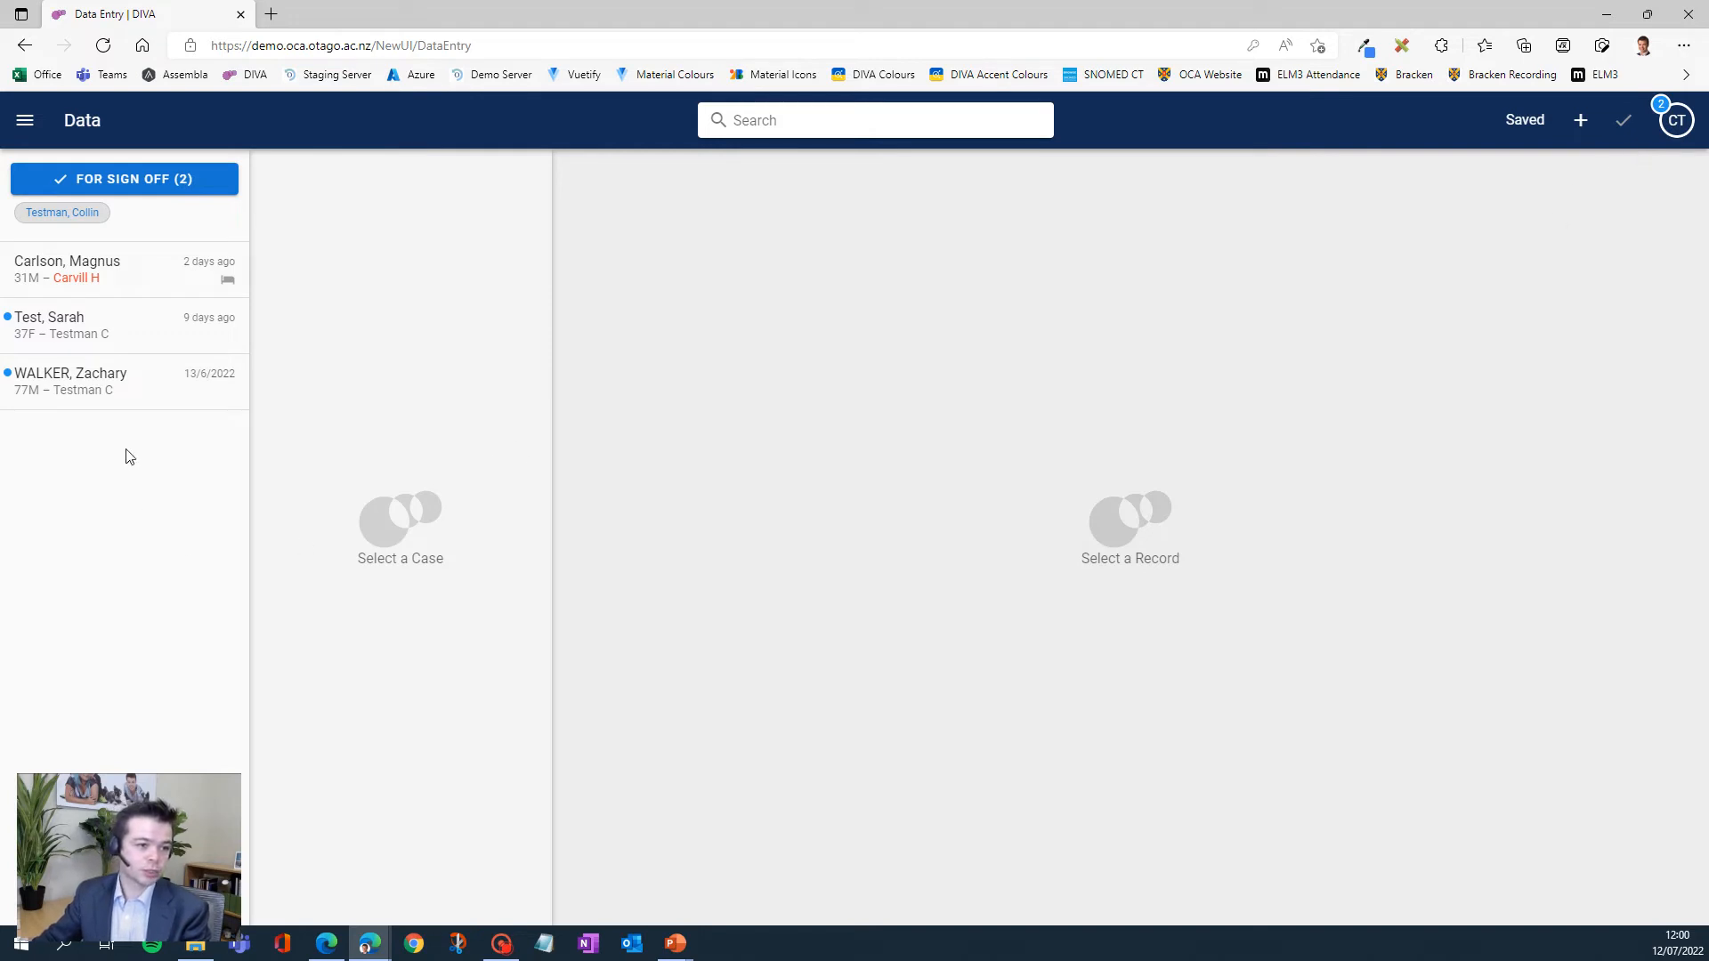
# - Set the lead consultant of the 31-year-old male patient's acute admission to the signed-in consultant
pyautogui.click(111, 267)
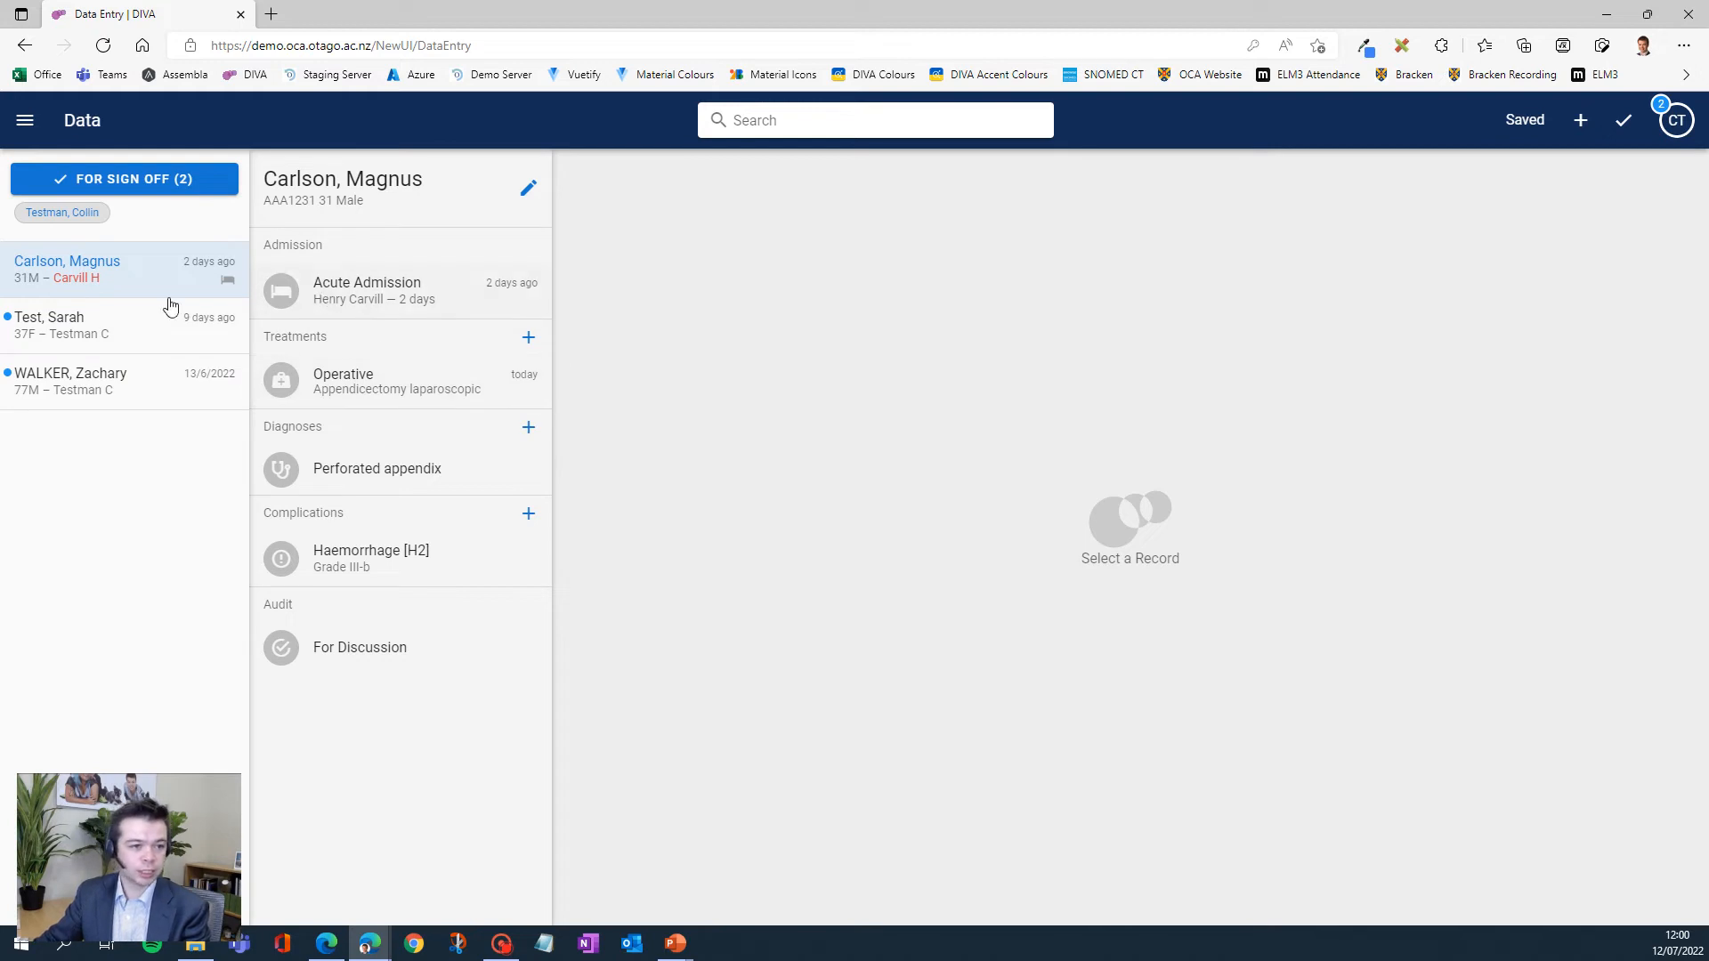
pyautogui.click(353, 297)
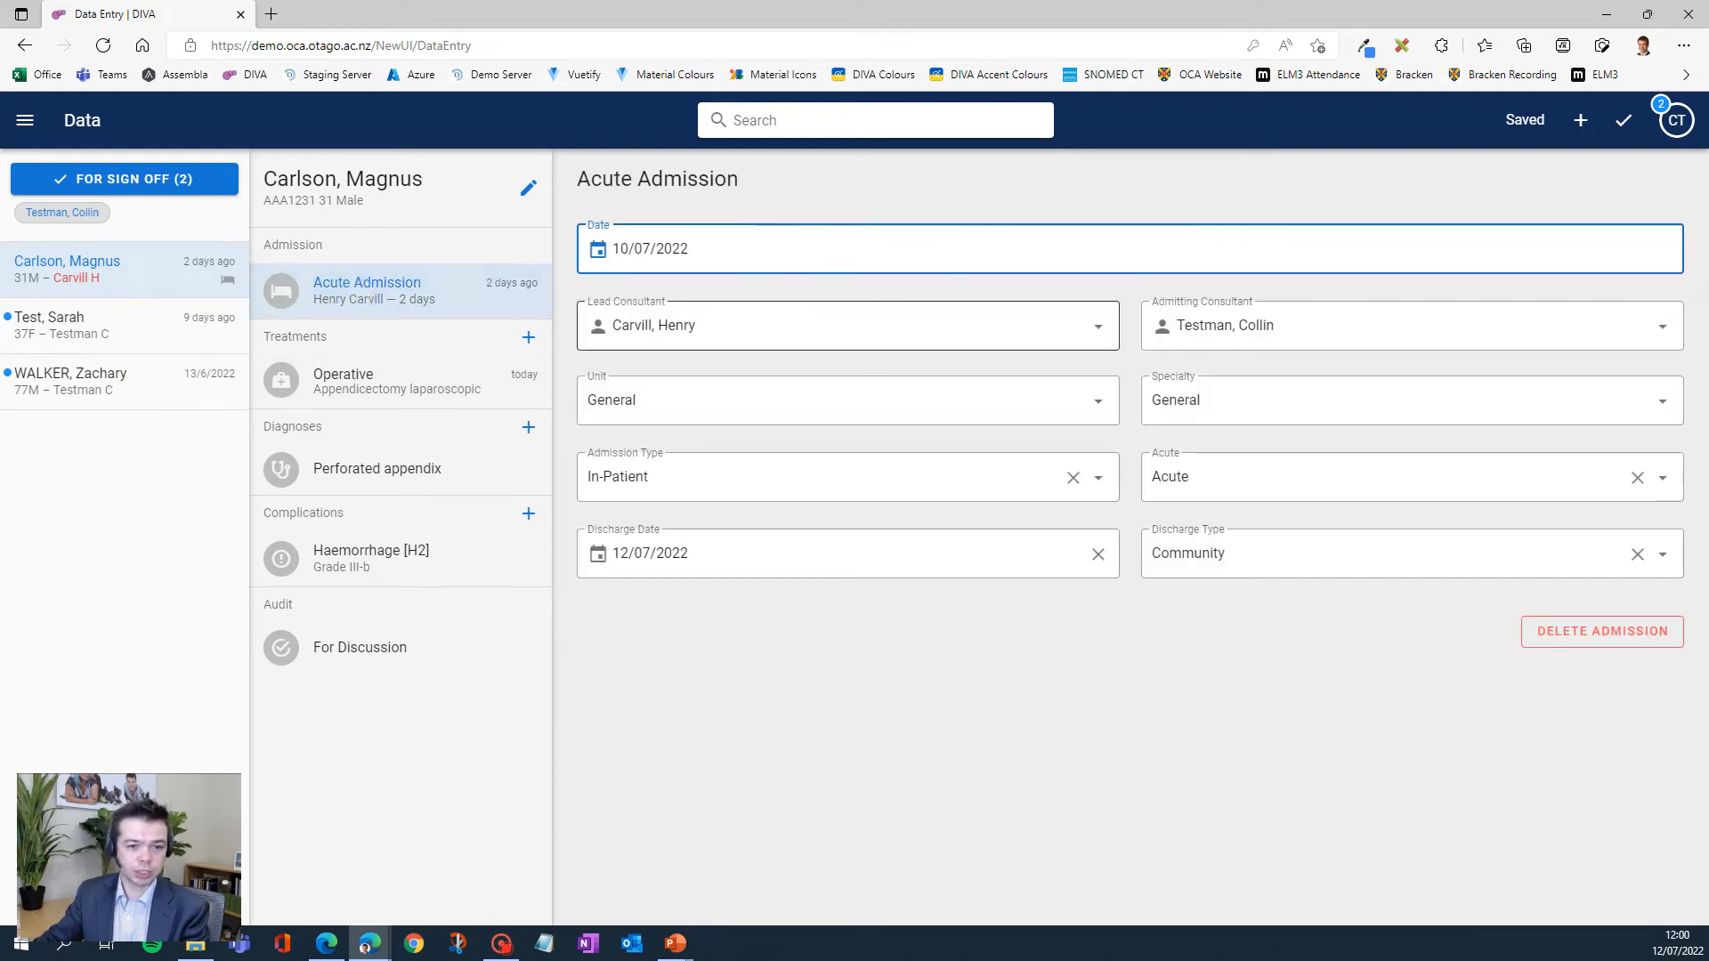
pyautogui.click(738, 322)
pyautogui.write('tes')
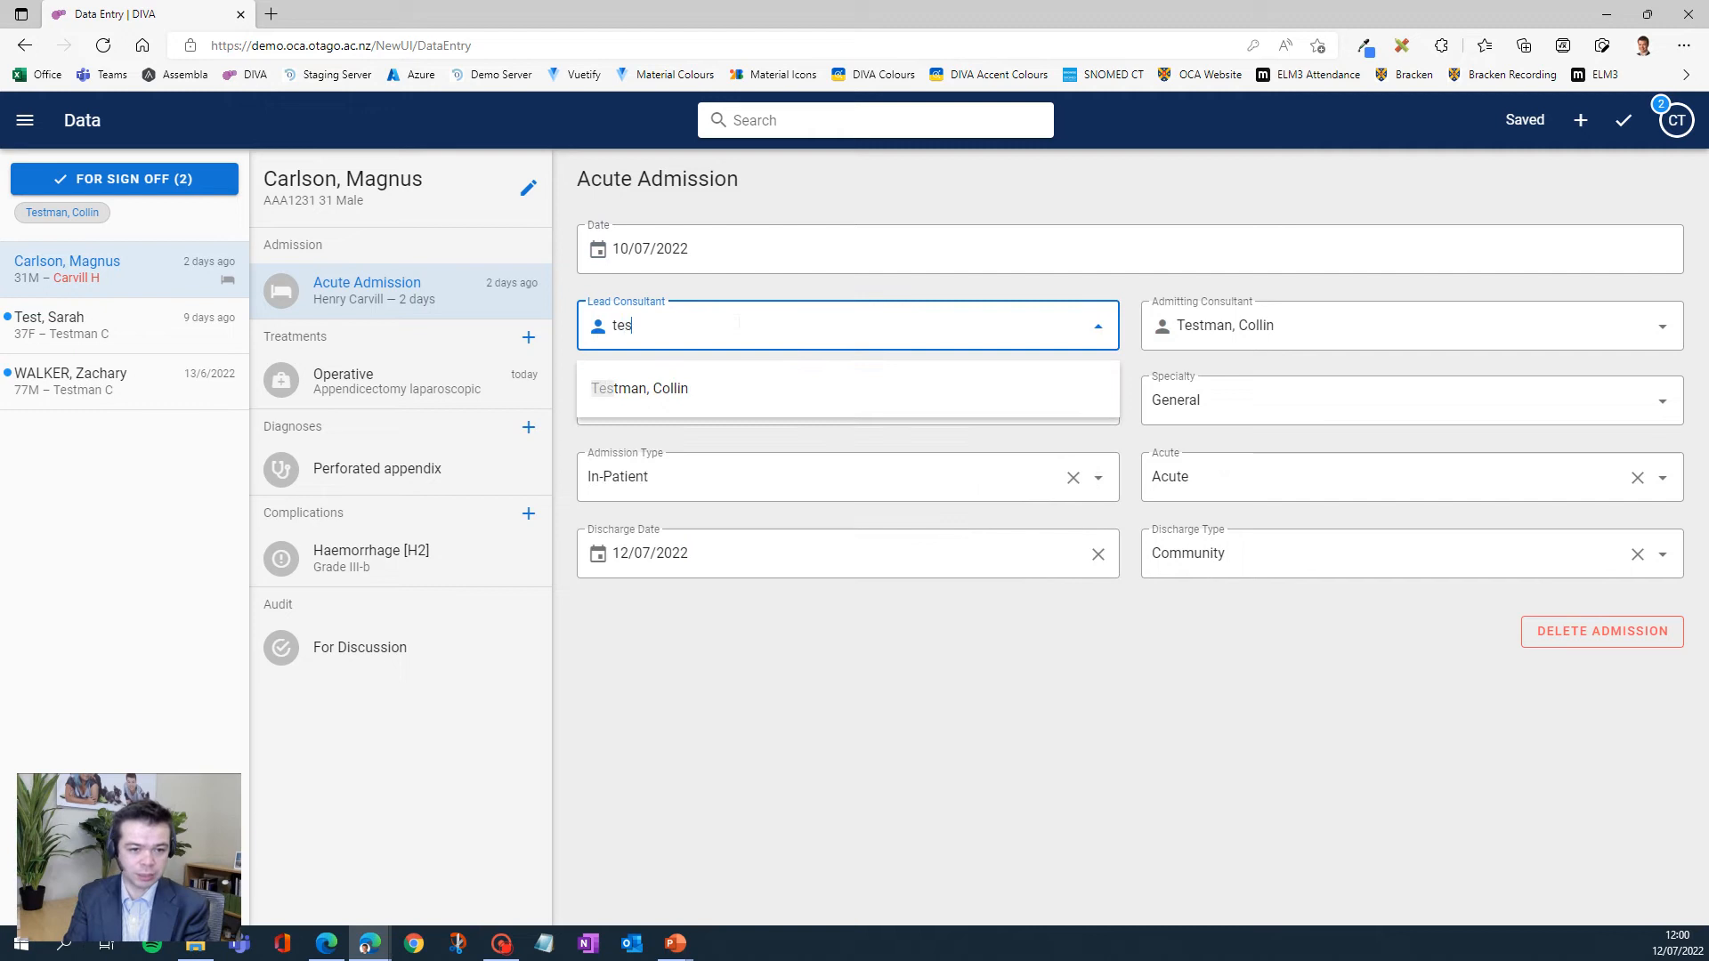
pyautogui.click(675, 389)
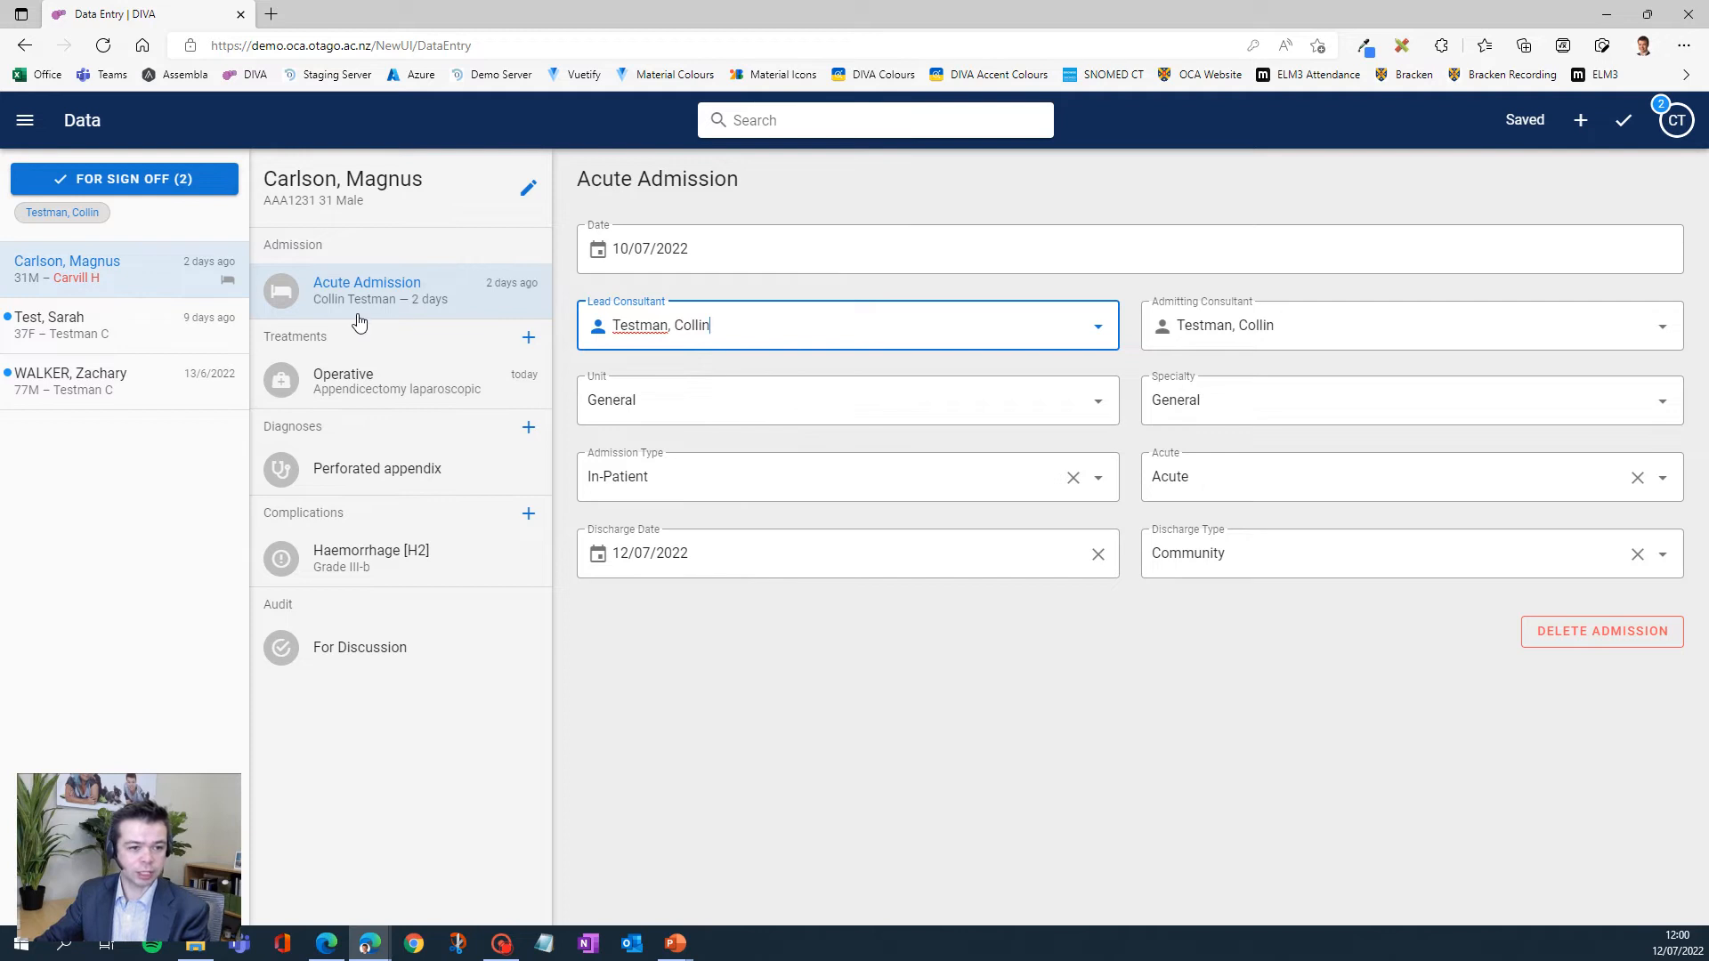
# - Add a new procedure to the patient's operative treatment, choosing Enterolysis [SB16] by searching for "enterolysis"
pyautogui.click(375, 395)
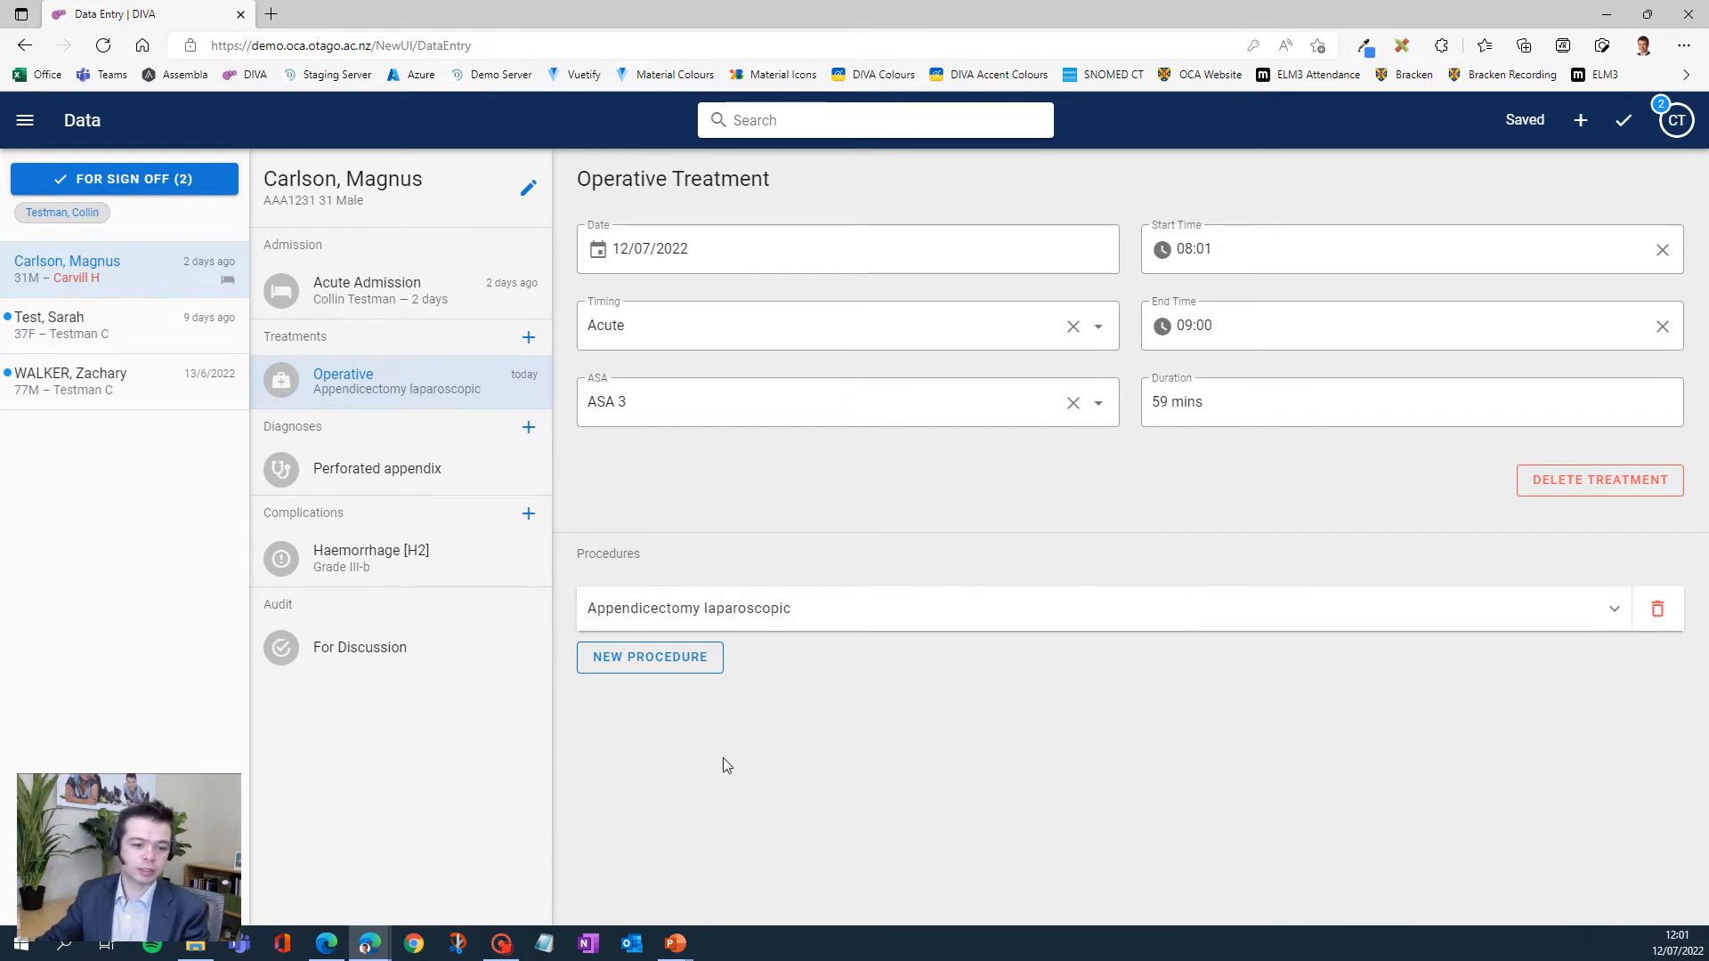
pyautogui.click(650, 655)
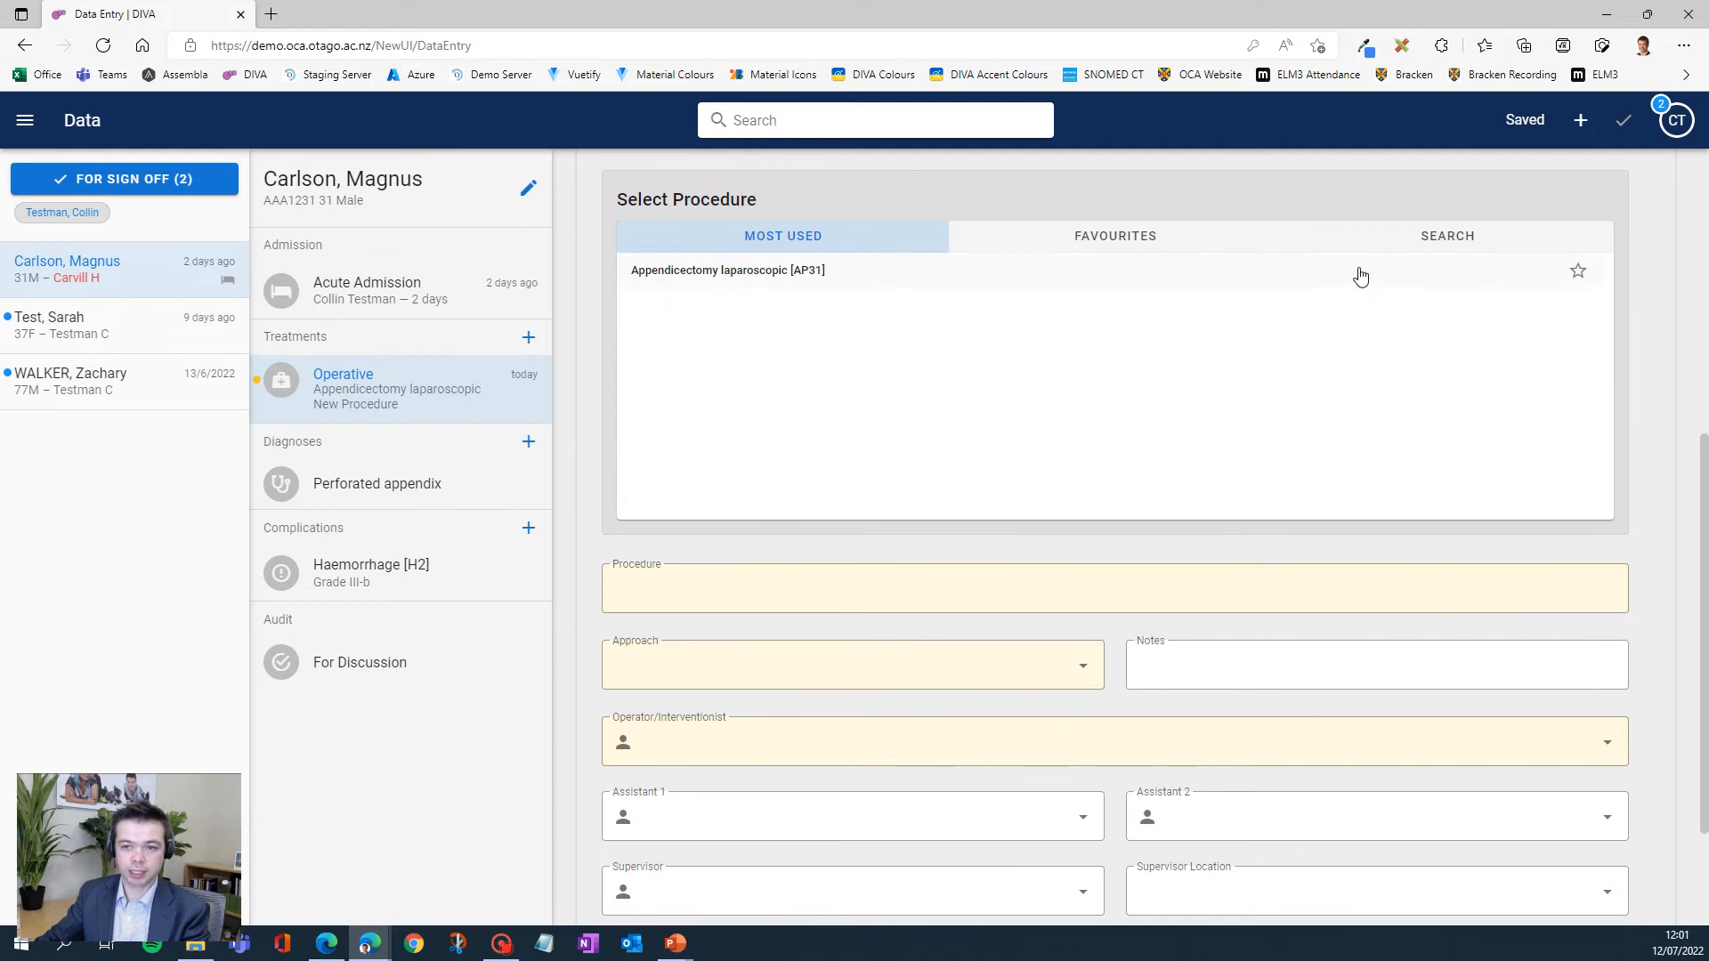
pyautogui.click(1385, 240)
pyautogui.write('en')
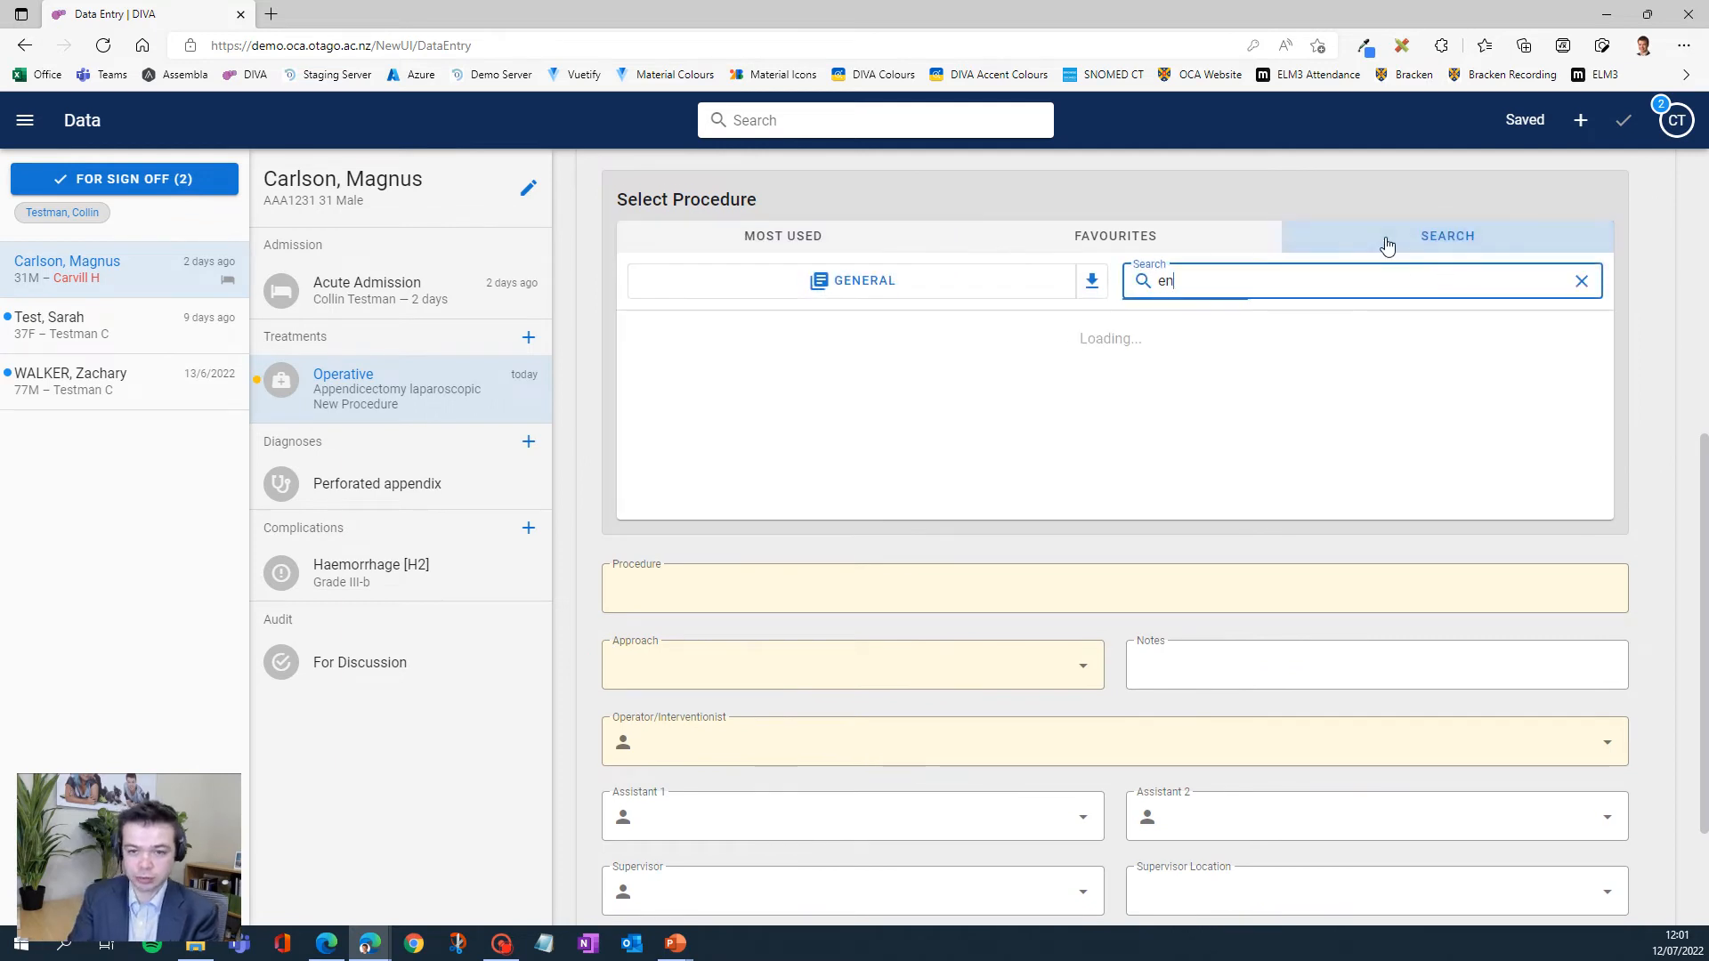
pyautogui.write('terolysis')
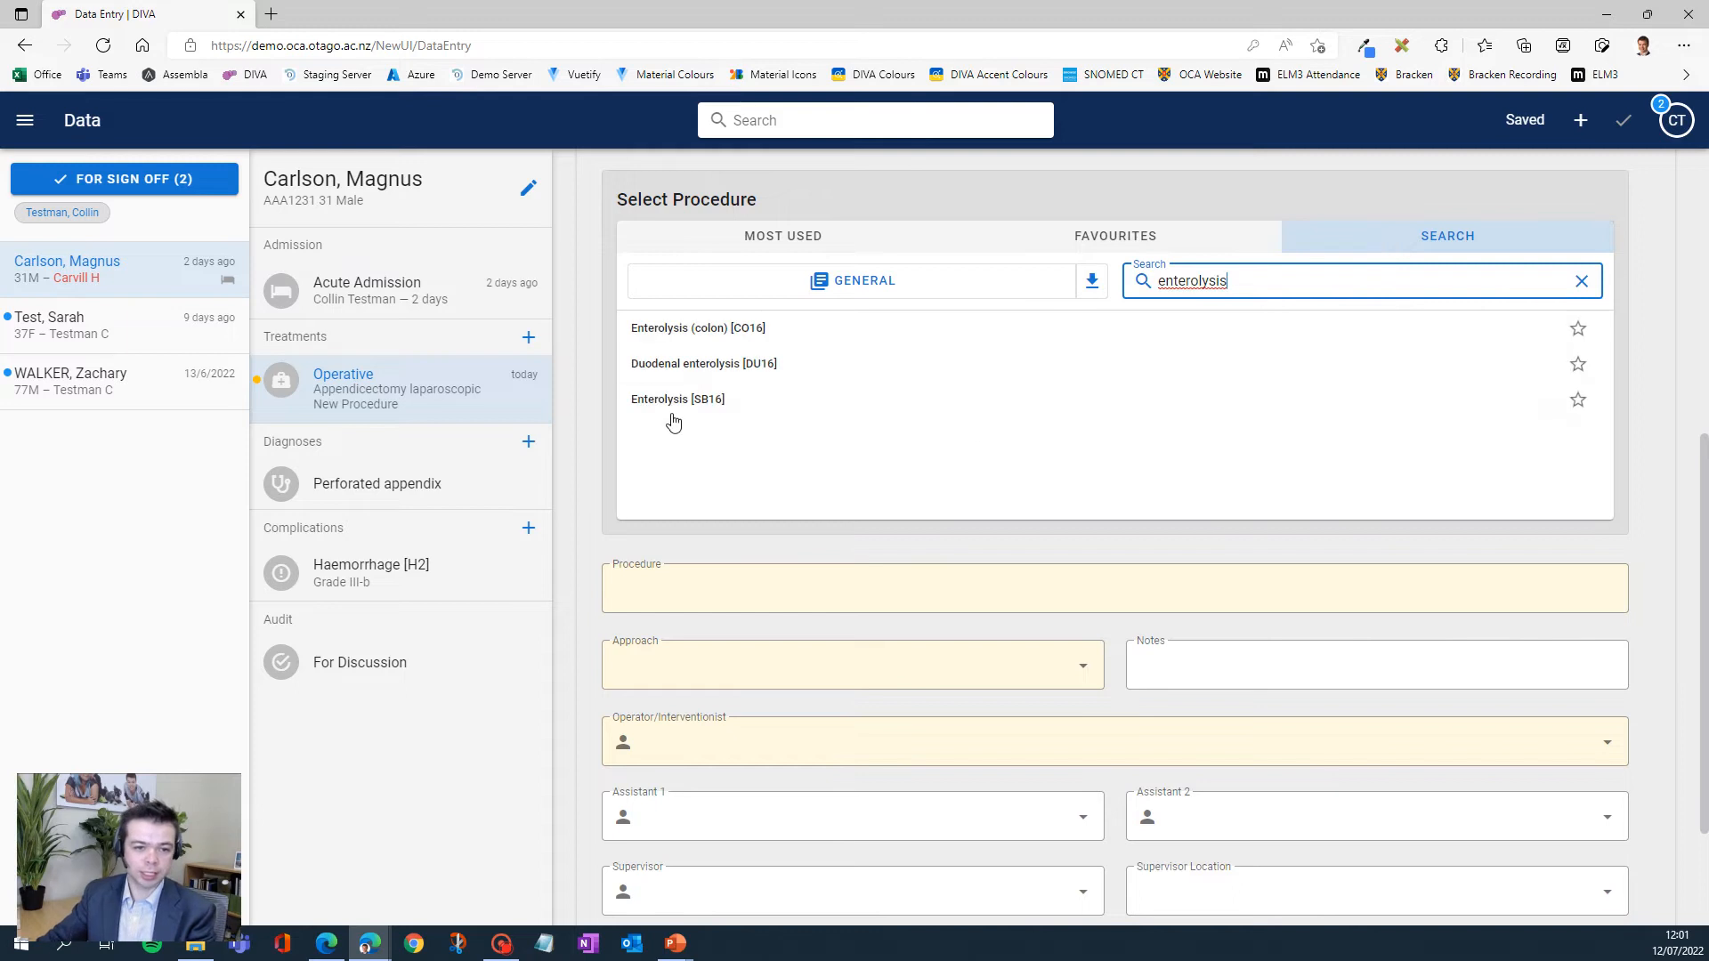
pyautogui.click(669, 411)
# - Set the Enterolysis approach to Laparoscopic and the operator to the signed-in consultant, then check the remaining procedure fields
pyautogui.click(691, 674)
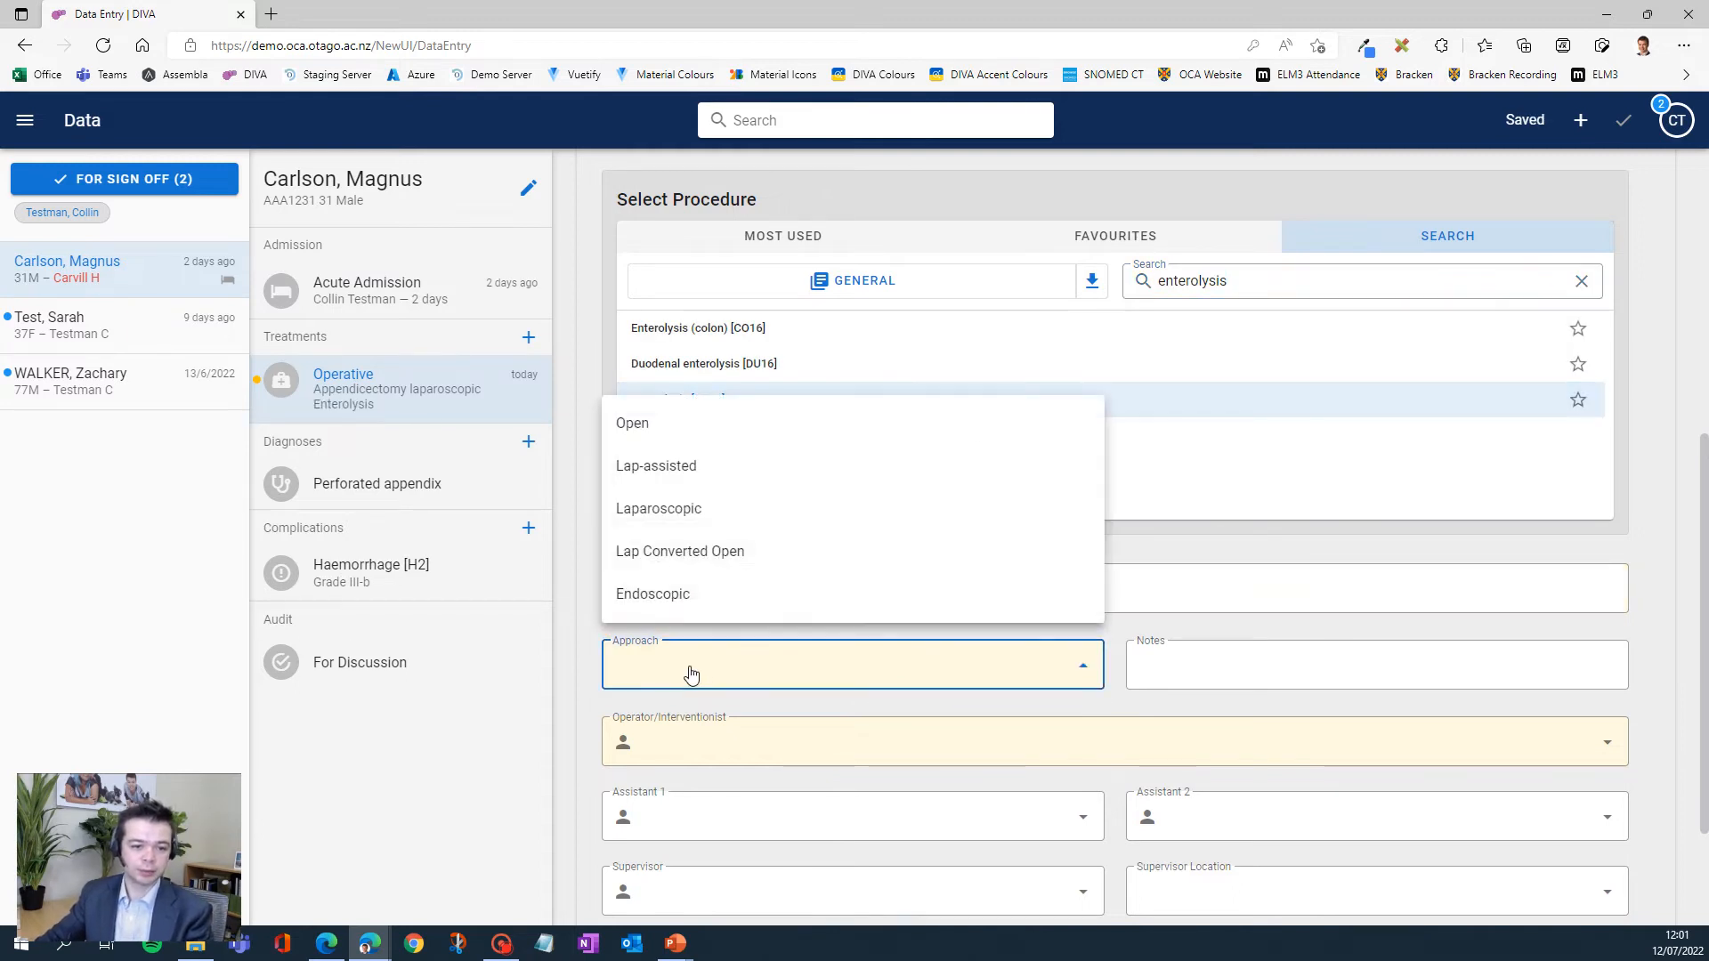
pyautogui.click(708, 508)
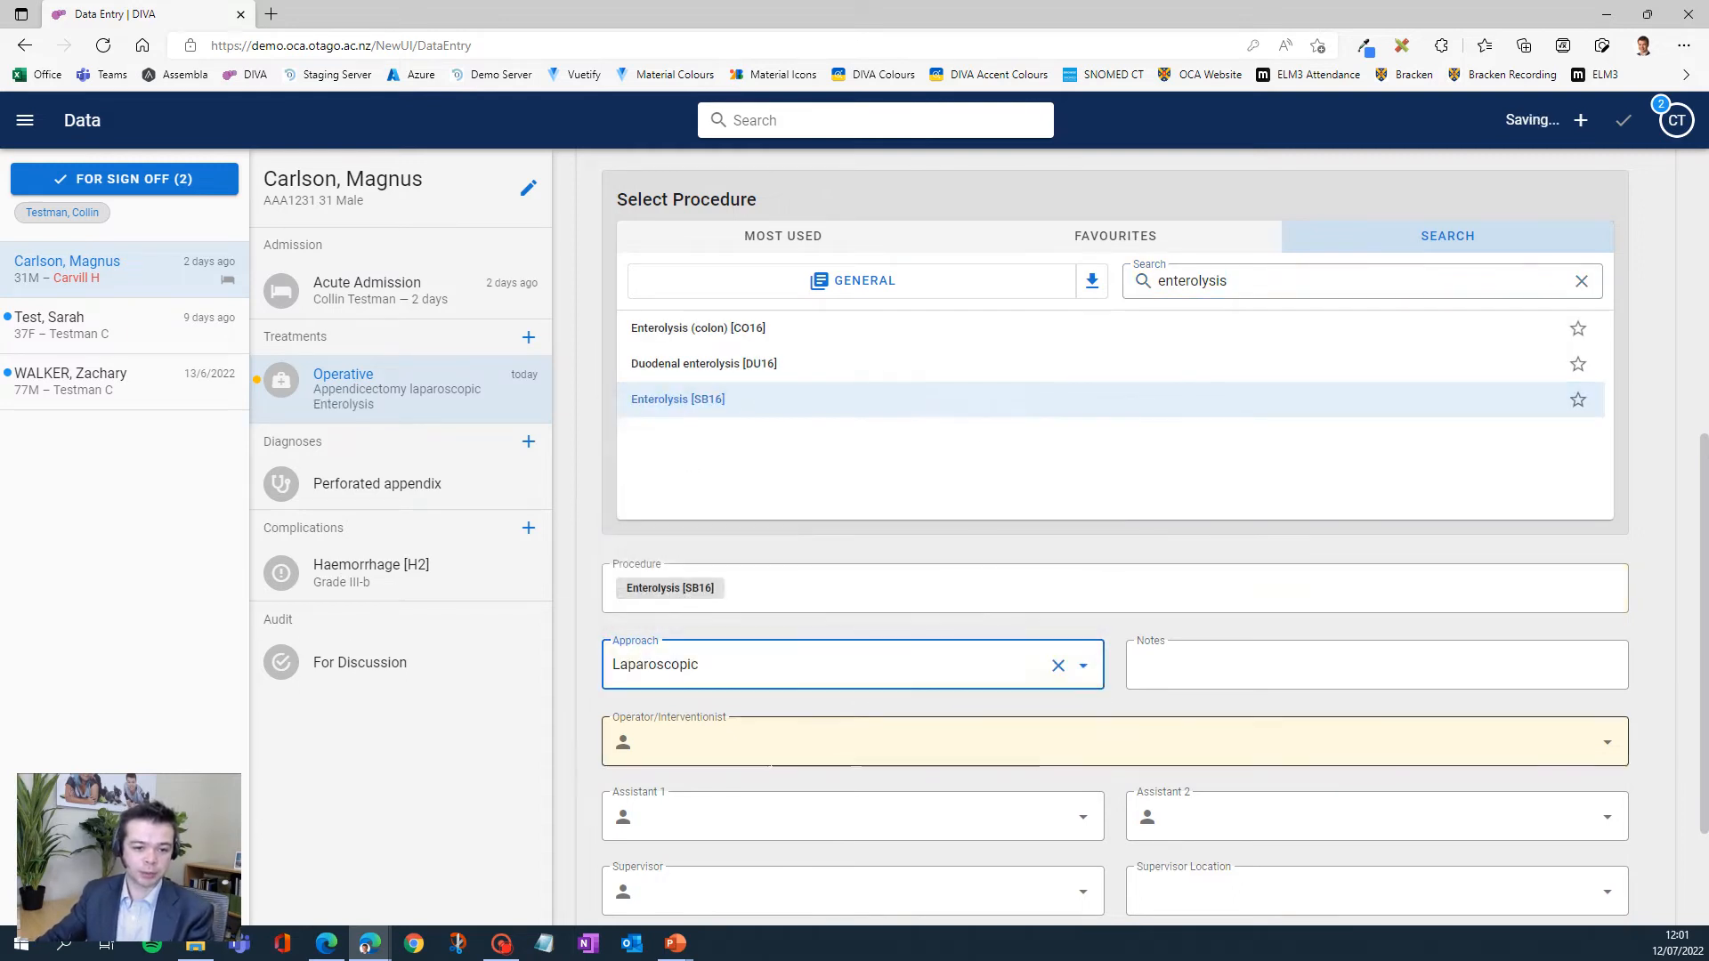
pyautogui.click(730, 747)
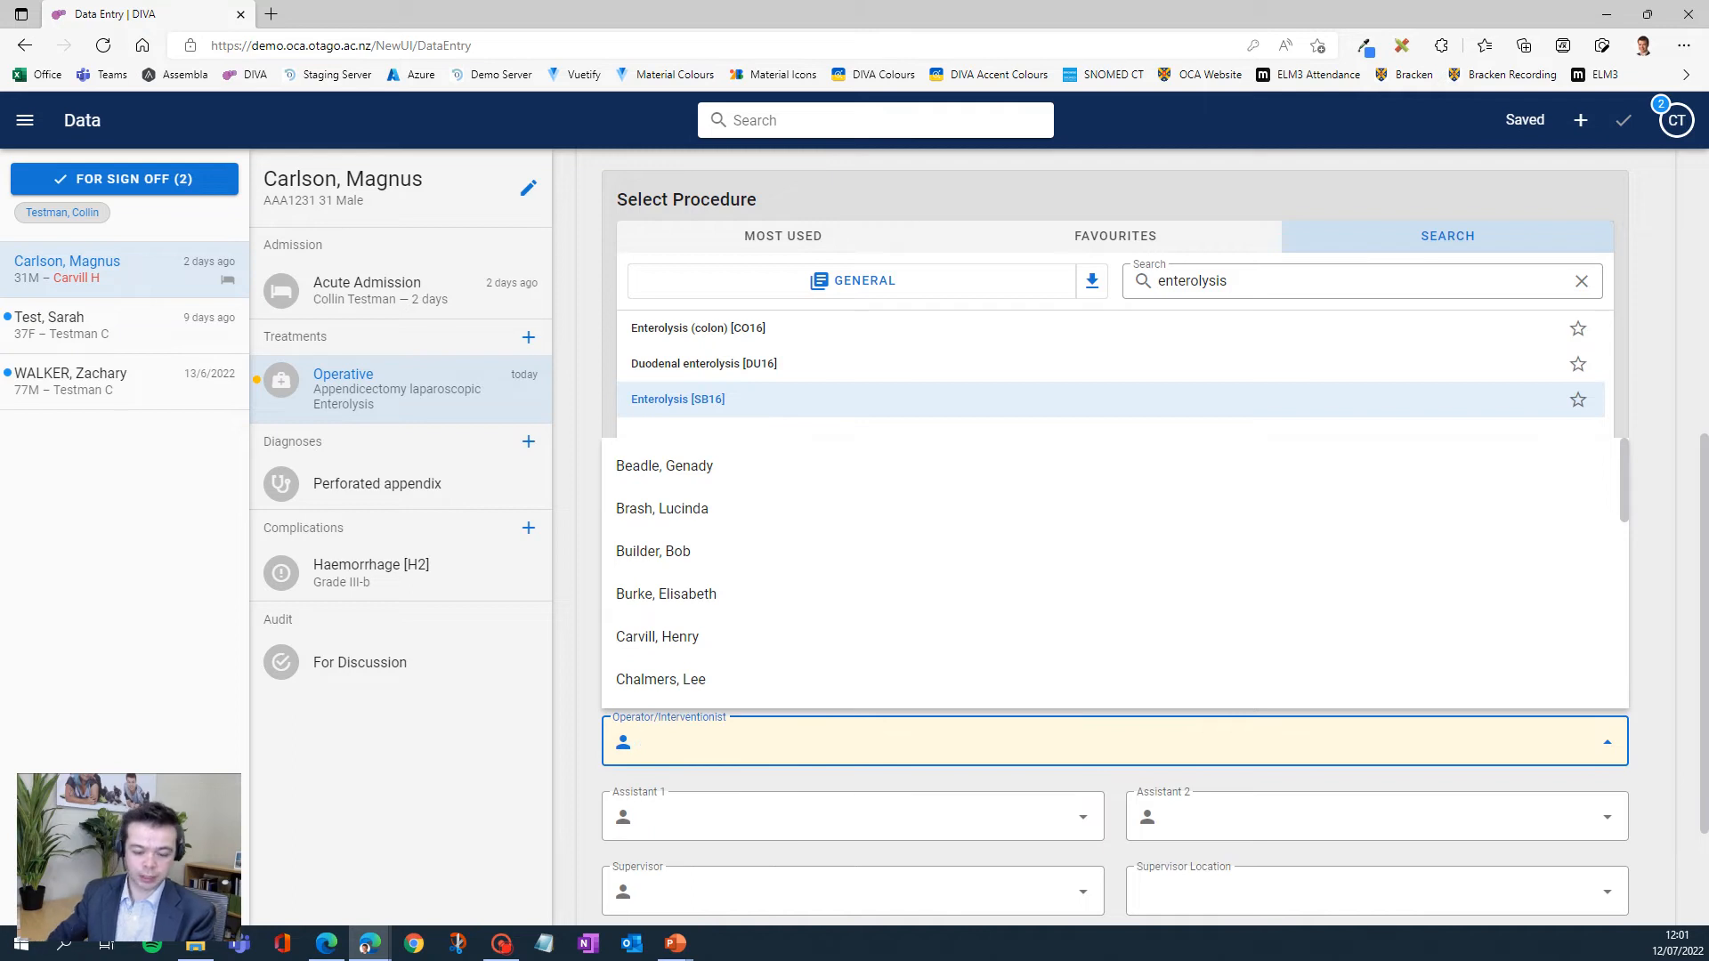
pyautogui.write('test')
pyautogui.click(711, 678)
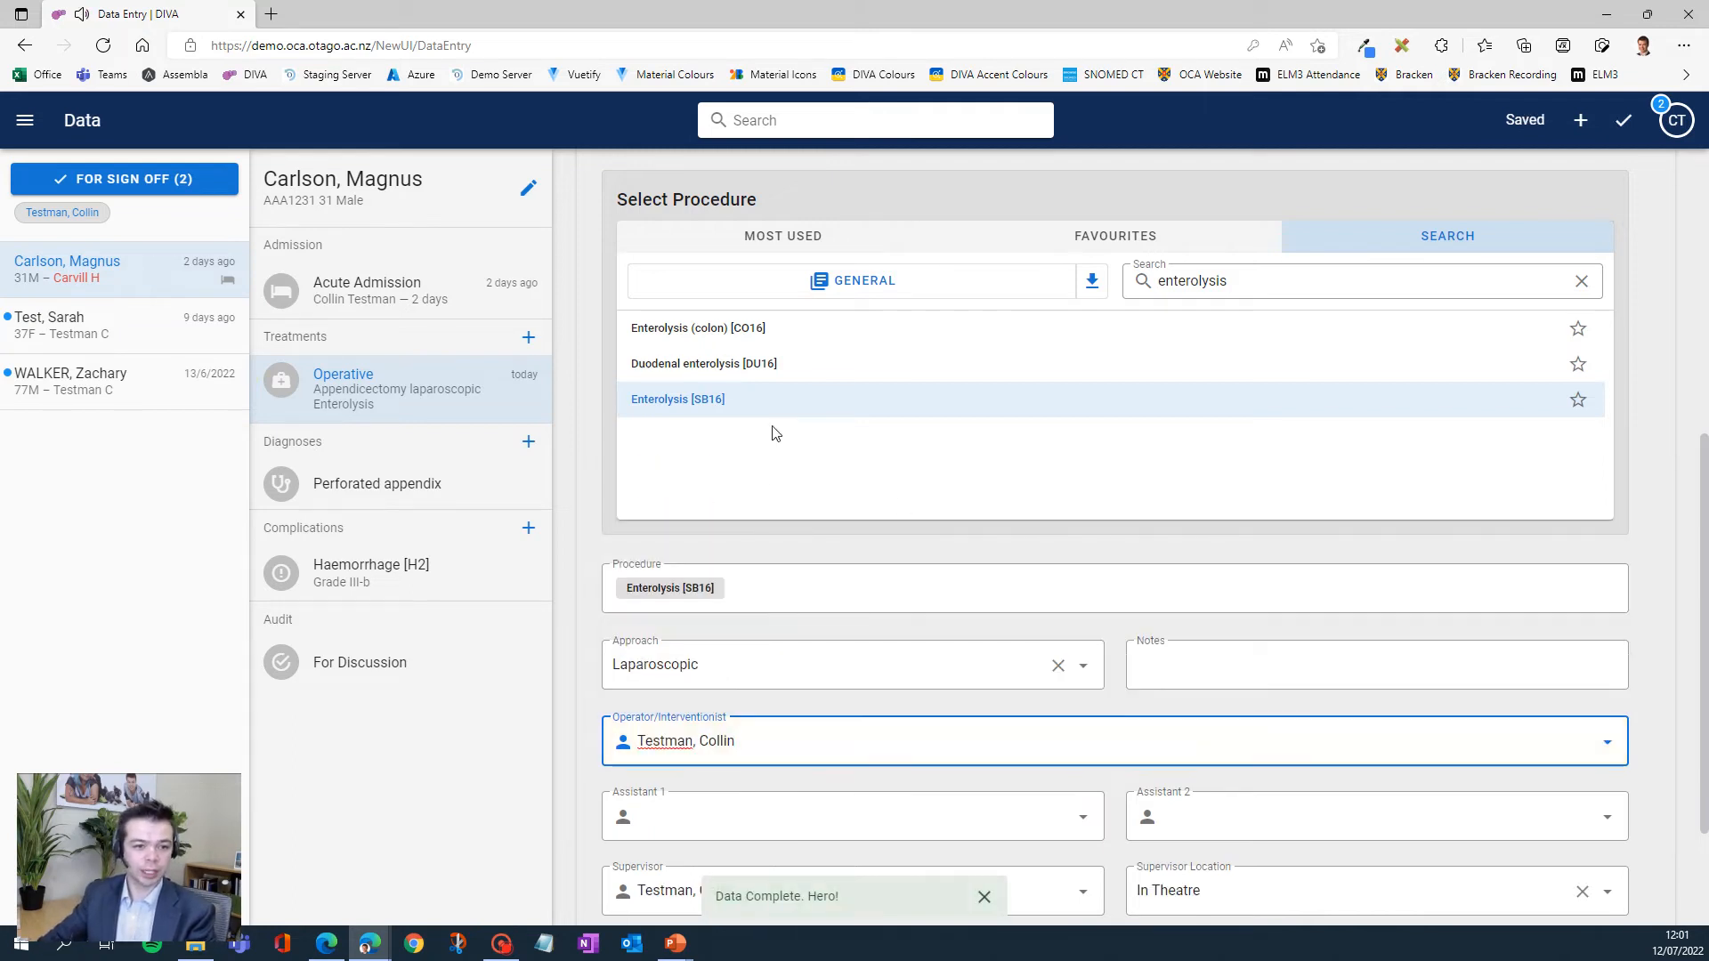
pyautogui.scroll(-2, 974, 744)
pyautogui.scroll(4, 889, 747)
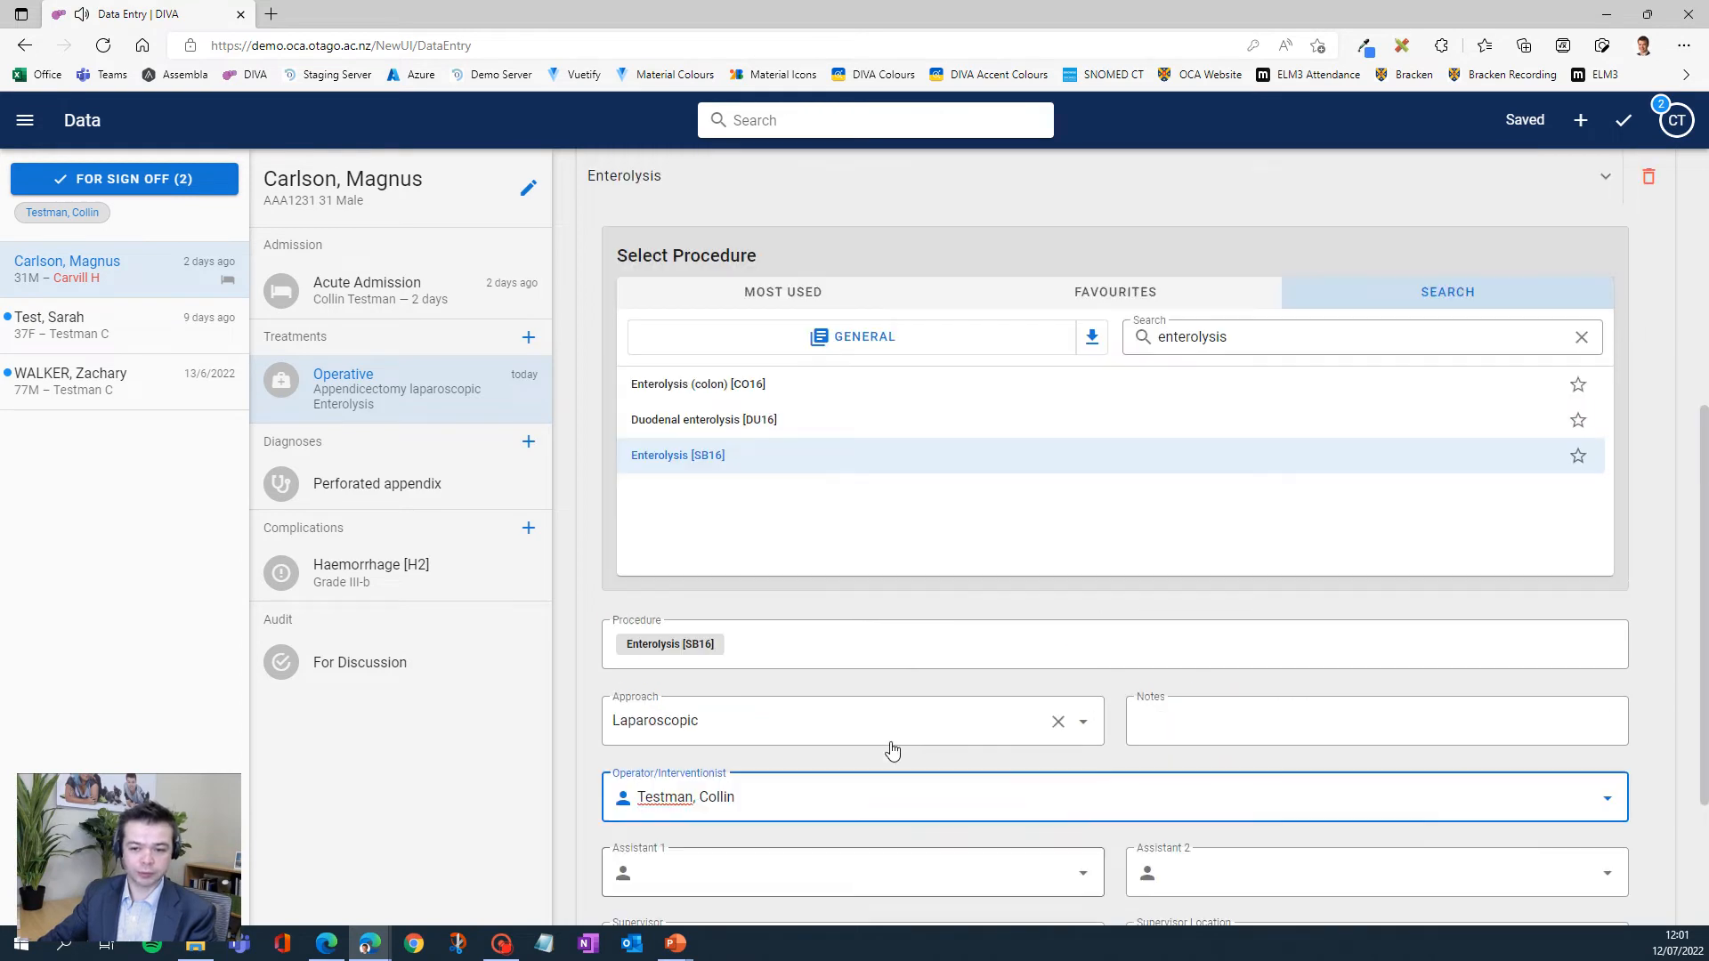
pyautogui.scroll(-4, 914, 781)
pyautogui.scroll(5, 1573, 490)
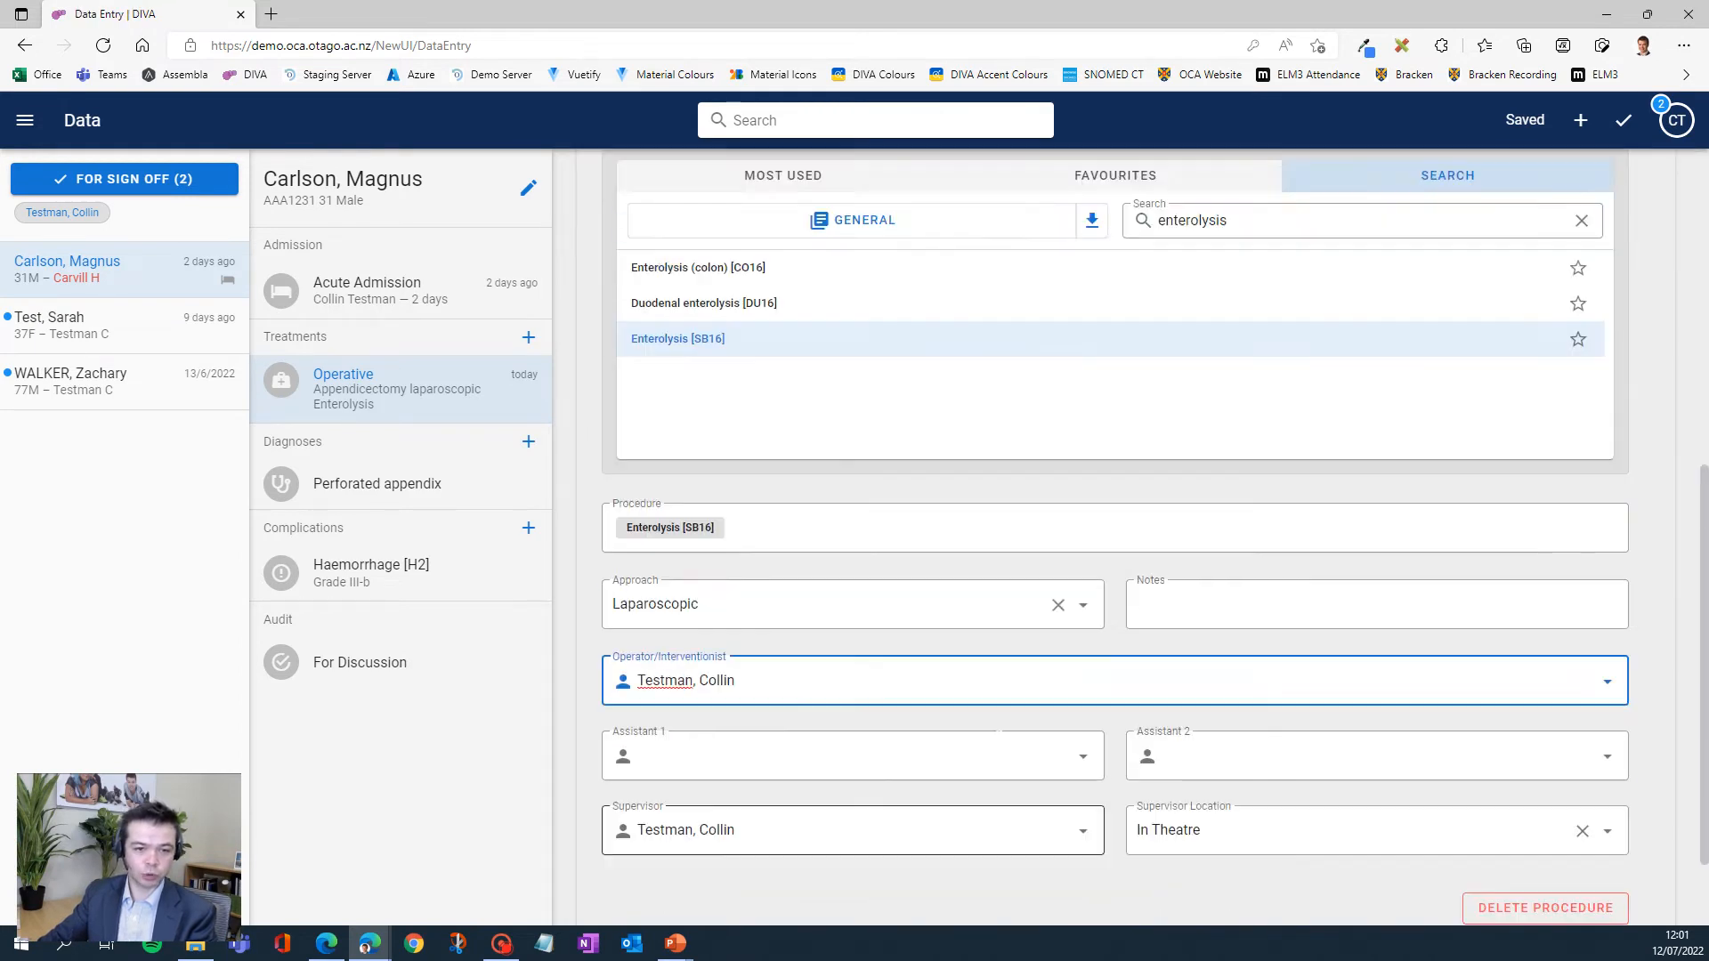
pyautogui.click(1601, 409)
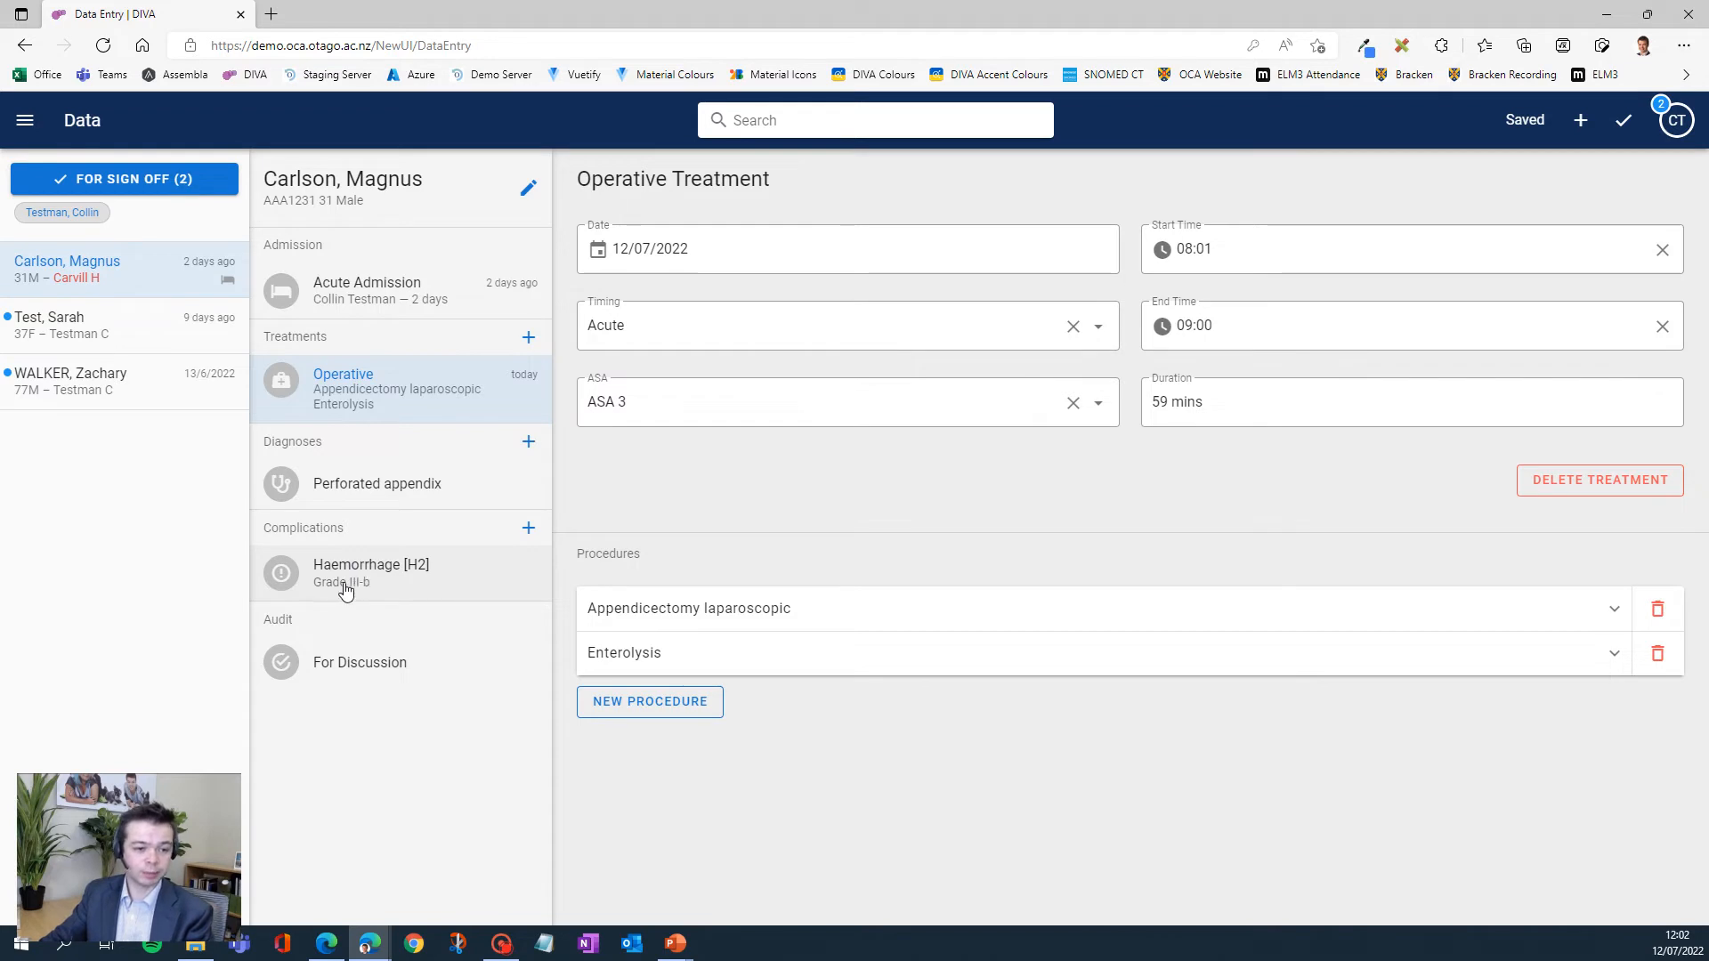
# - Add a clinical complication to the case and choose Wound dehiscence [W3] from the most used ones
pyautogui.click(525, 531)
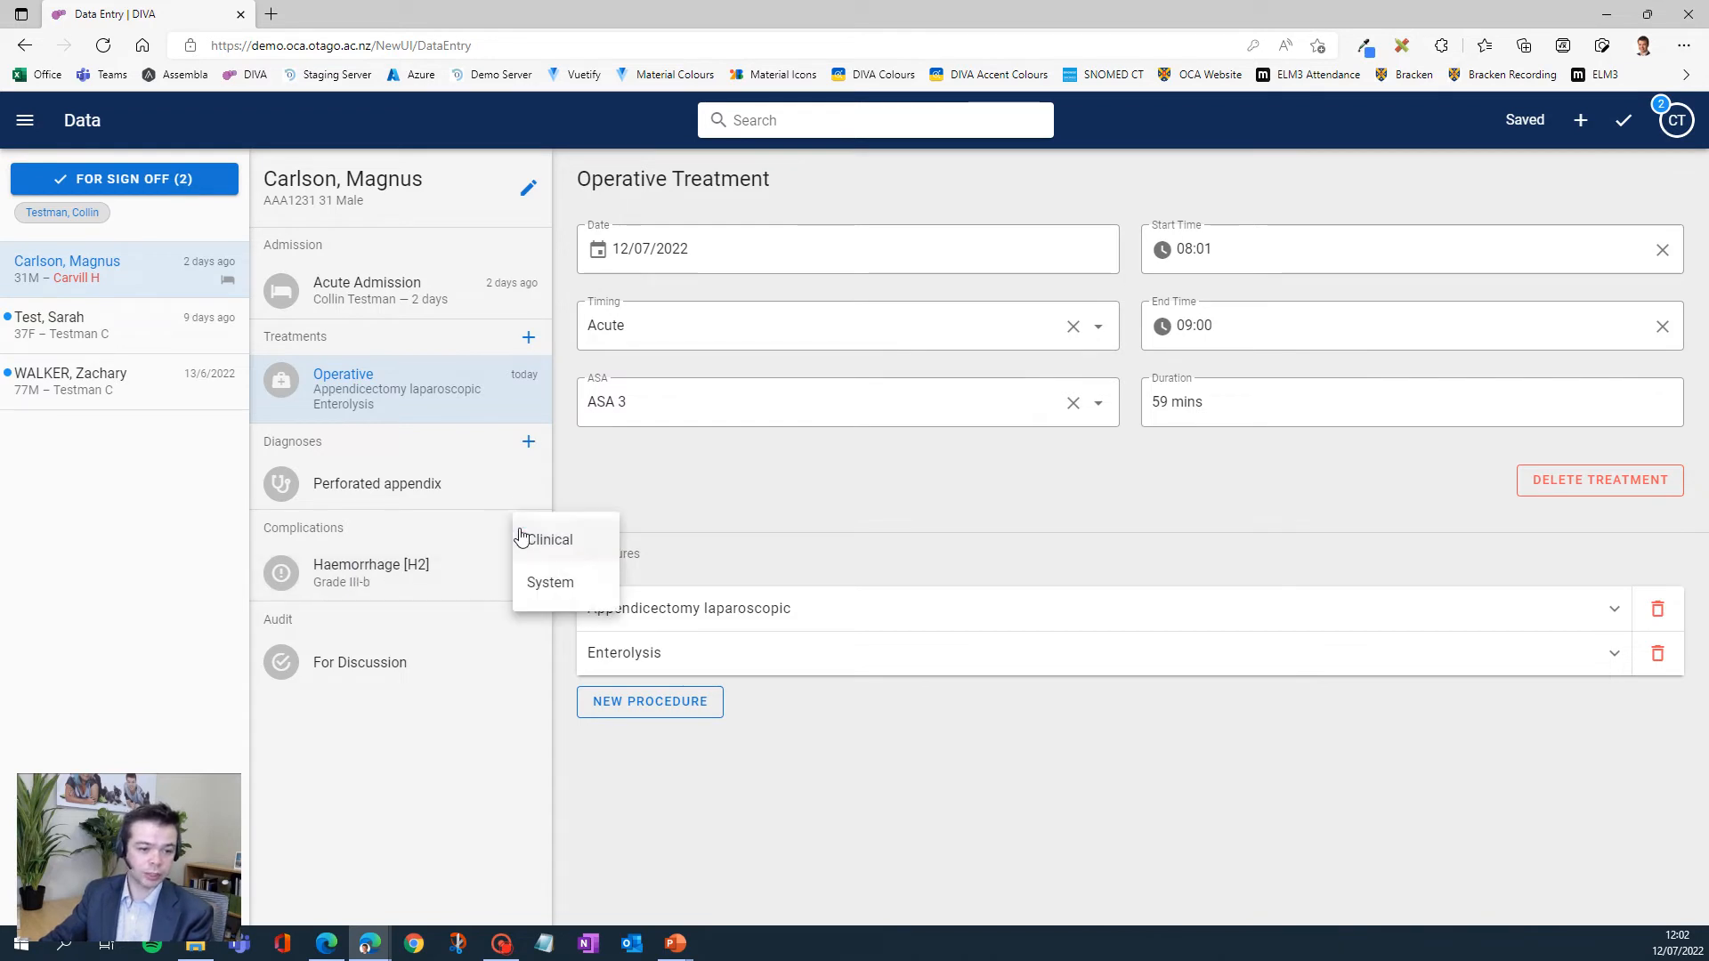
pyautogui.click(560, 540)
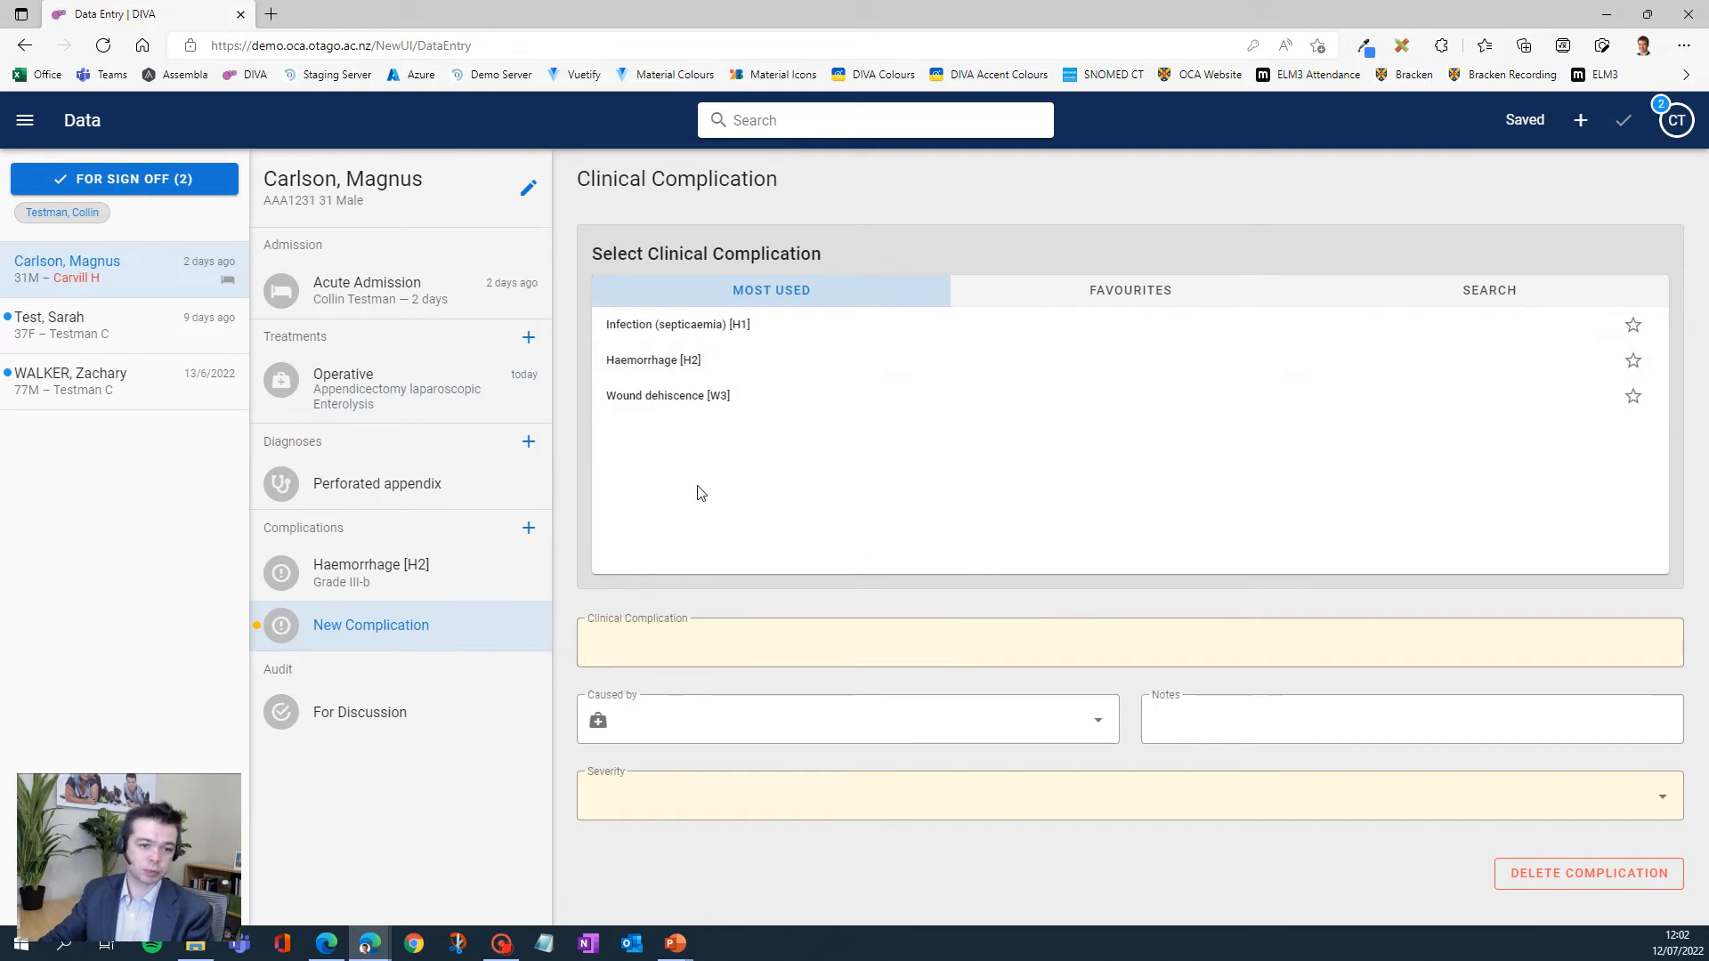
pyautogui.click(657, 398)
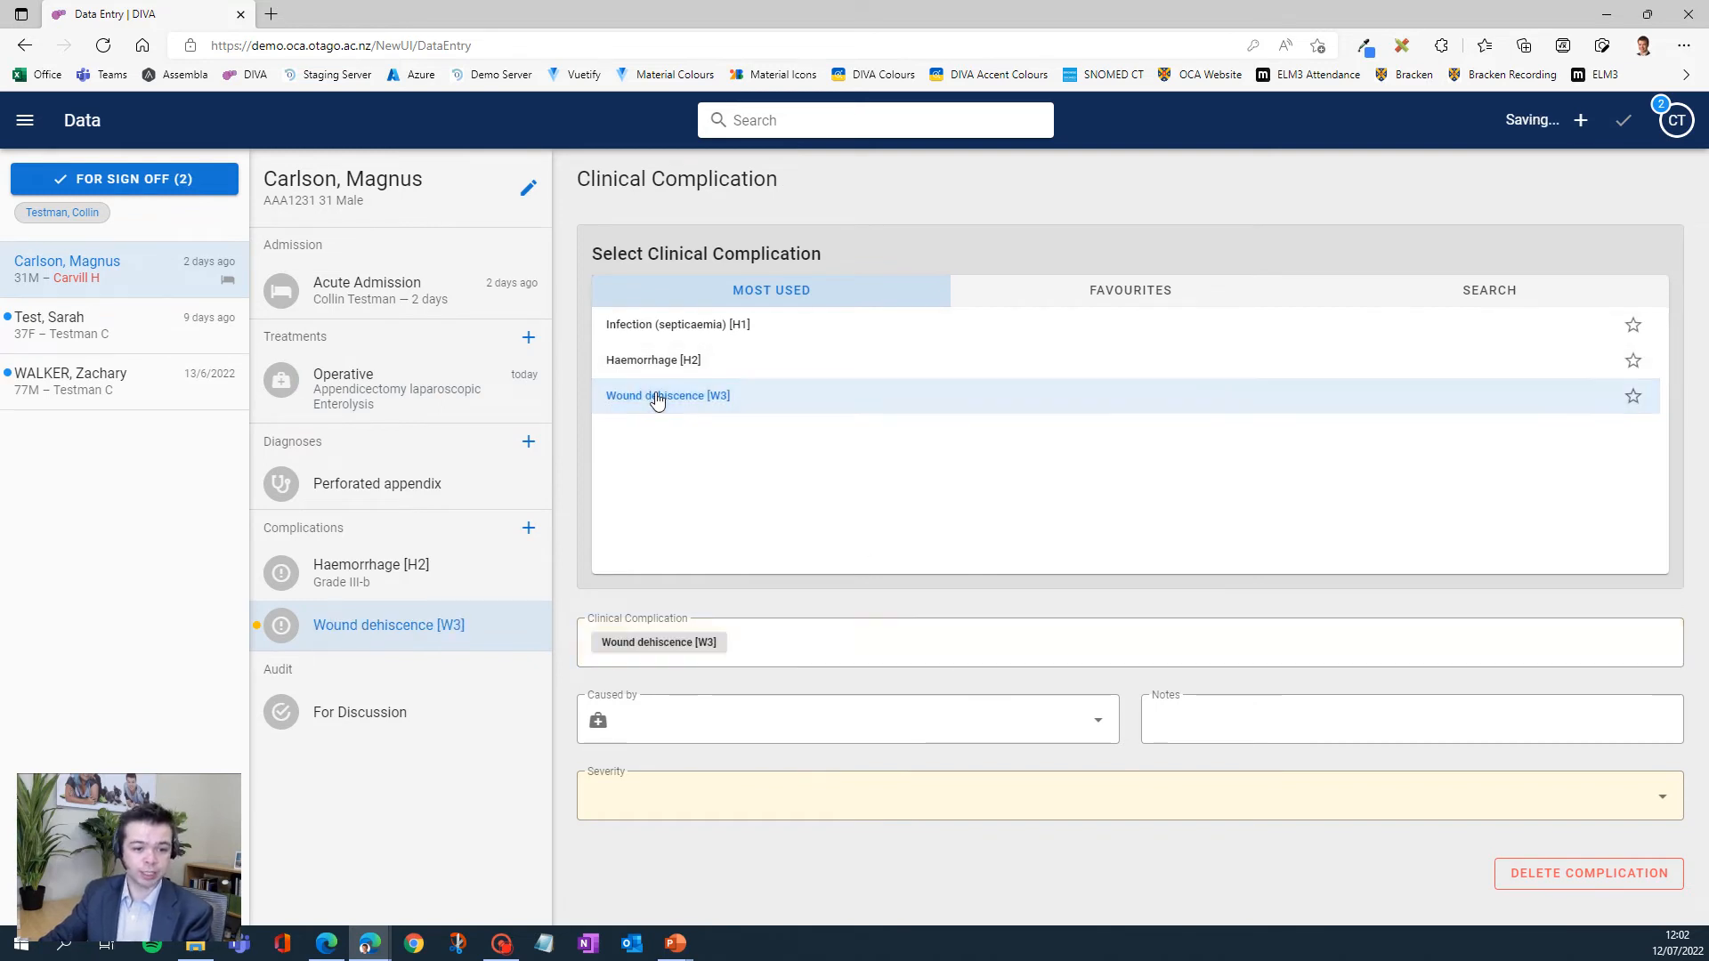
# - Attribute the wound dehiscence to both Appendicectomy laparoscopic and Enterolysis, and set its severity to Grade II
pyautogui.click(715, 743)
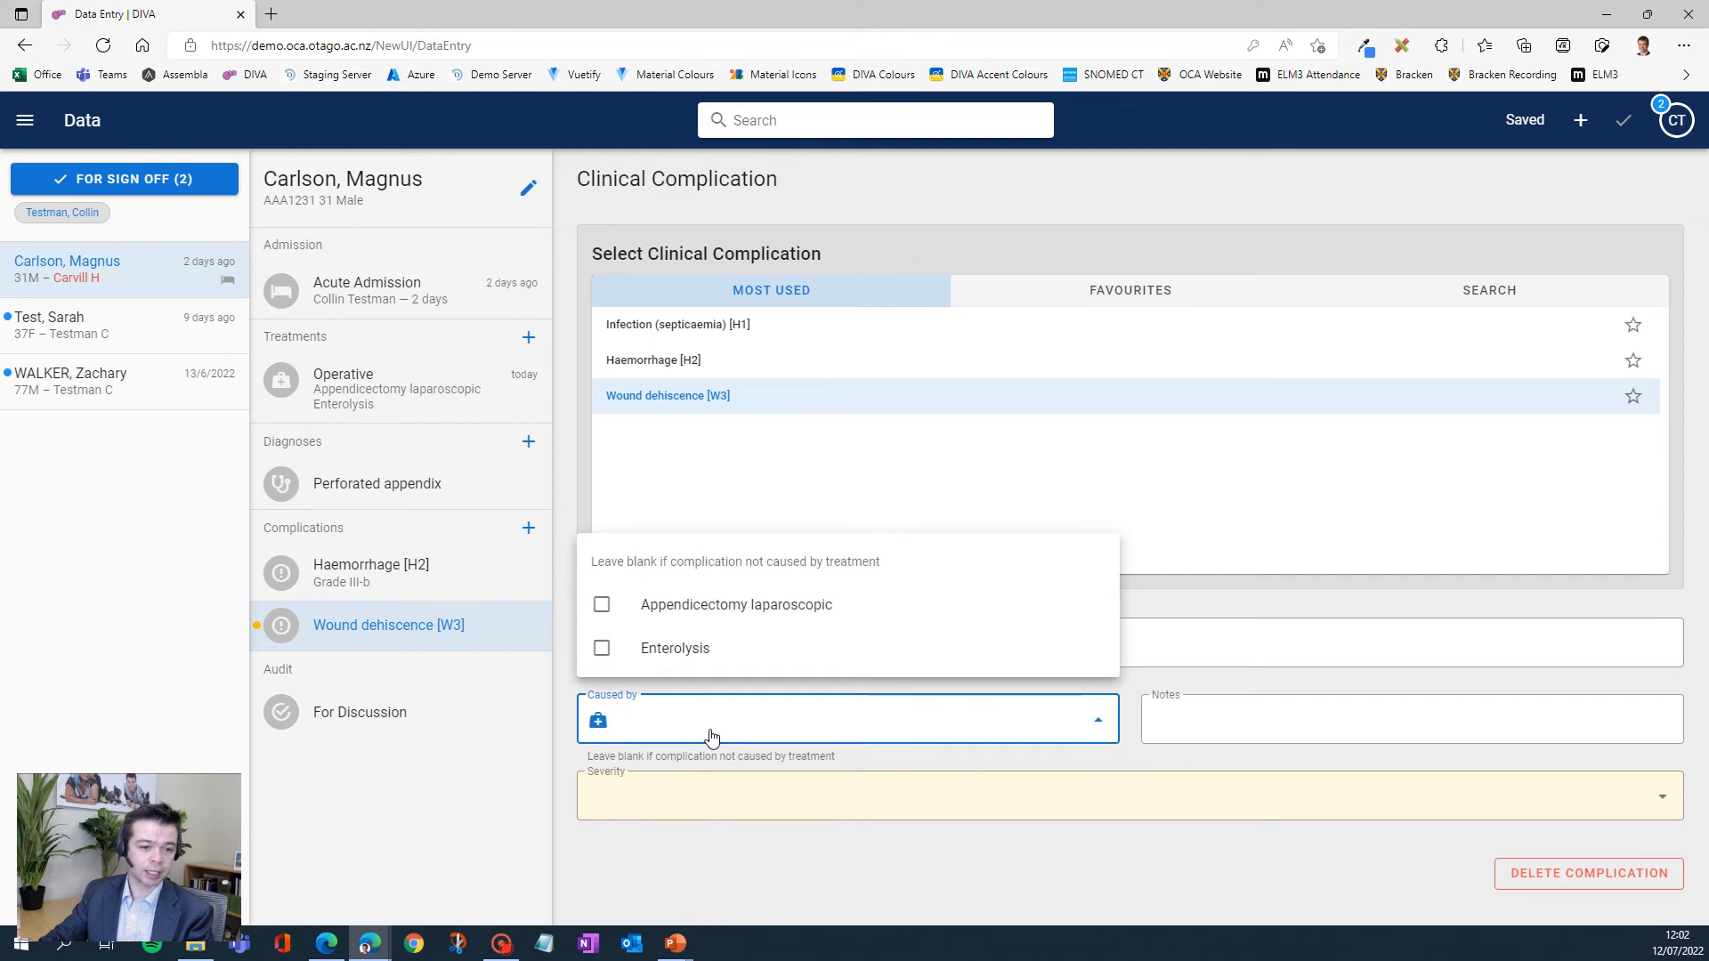
pyautogui.click(602, 608)
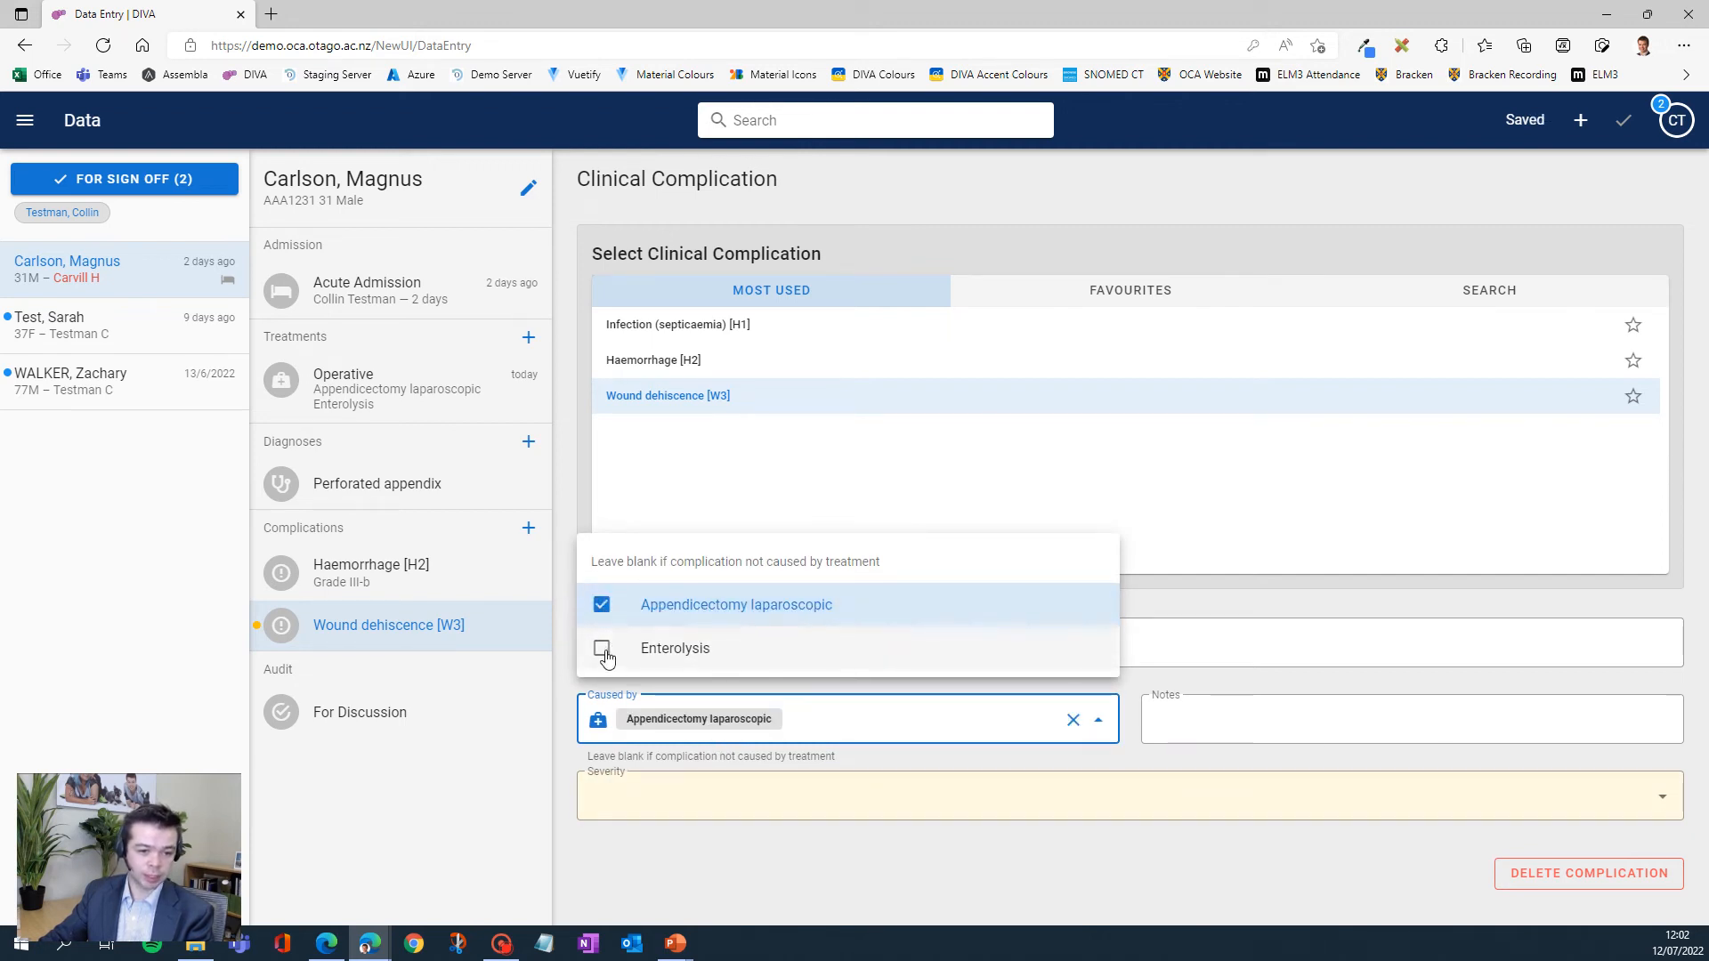
pyautogui.click(637, 652)
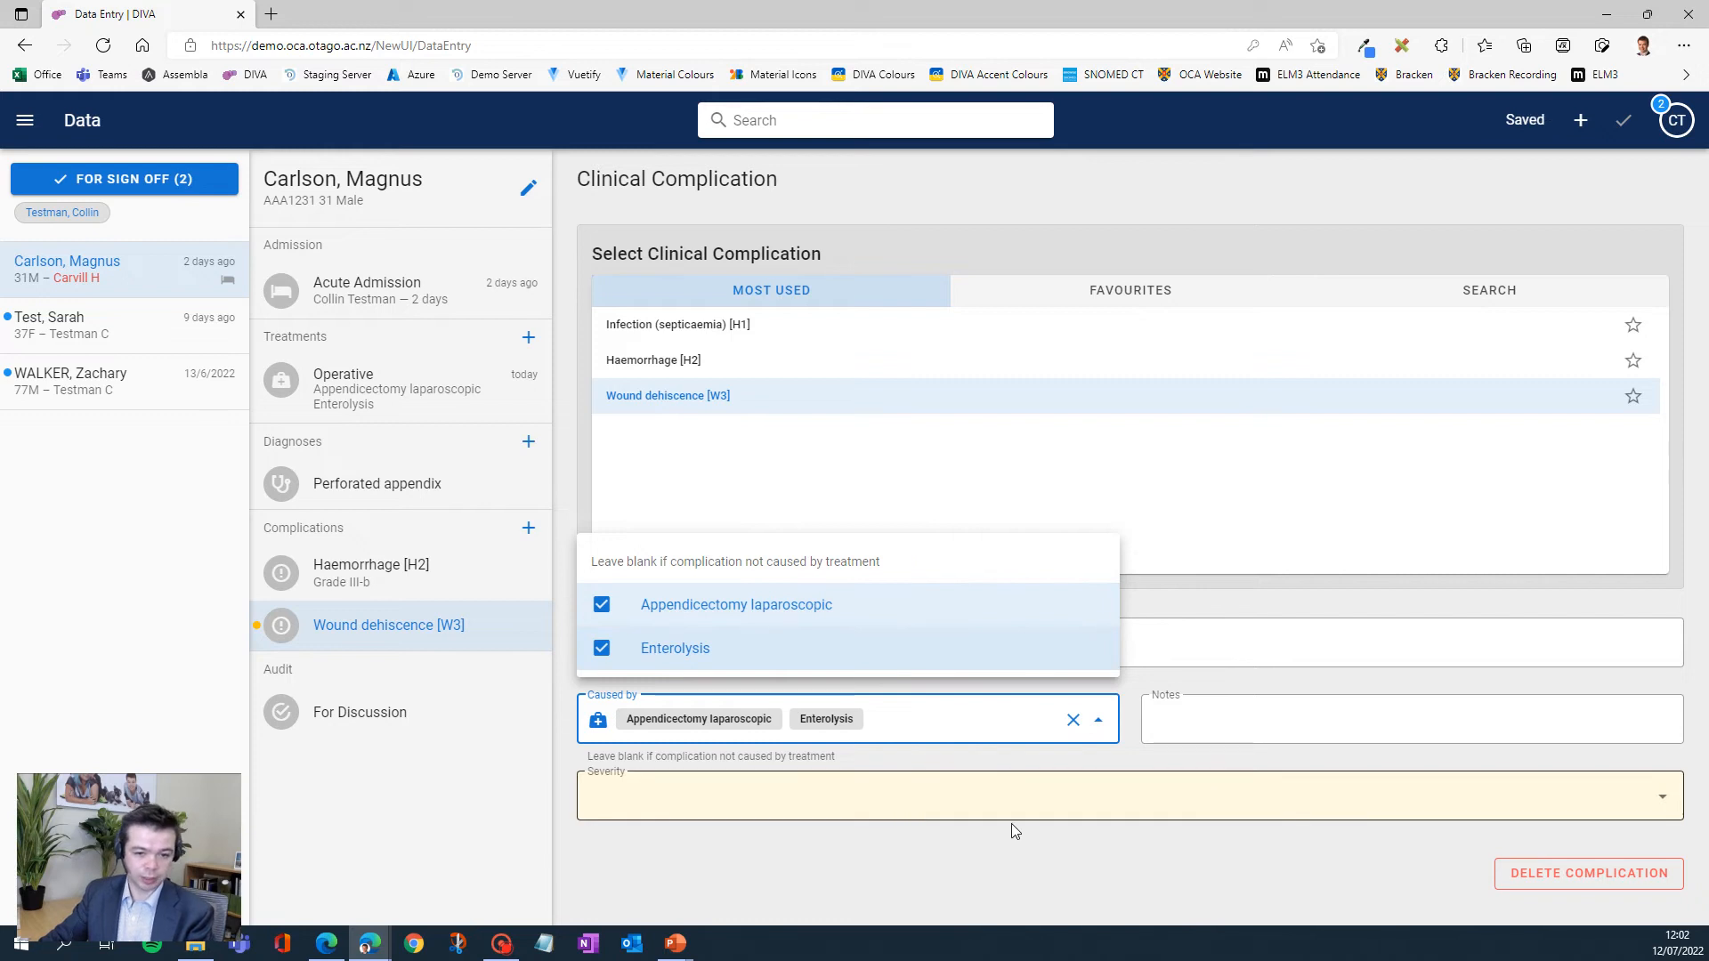
pyautogui.click(1002, 845)
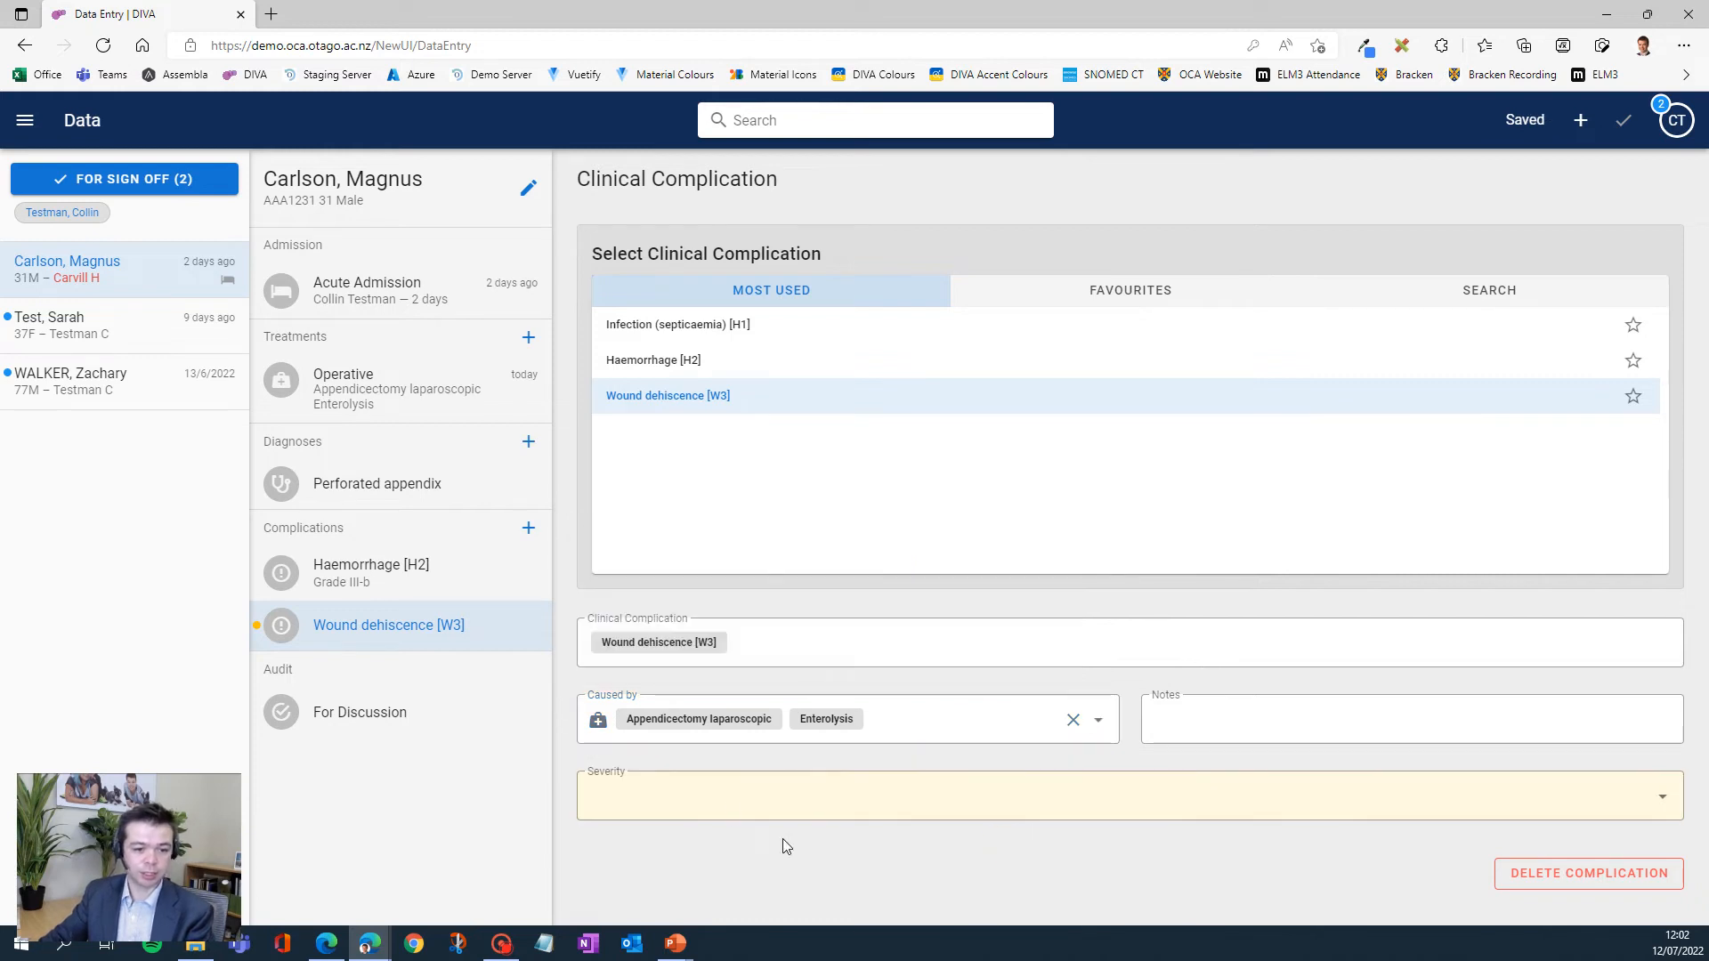
pyautogui.click(721, 806)
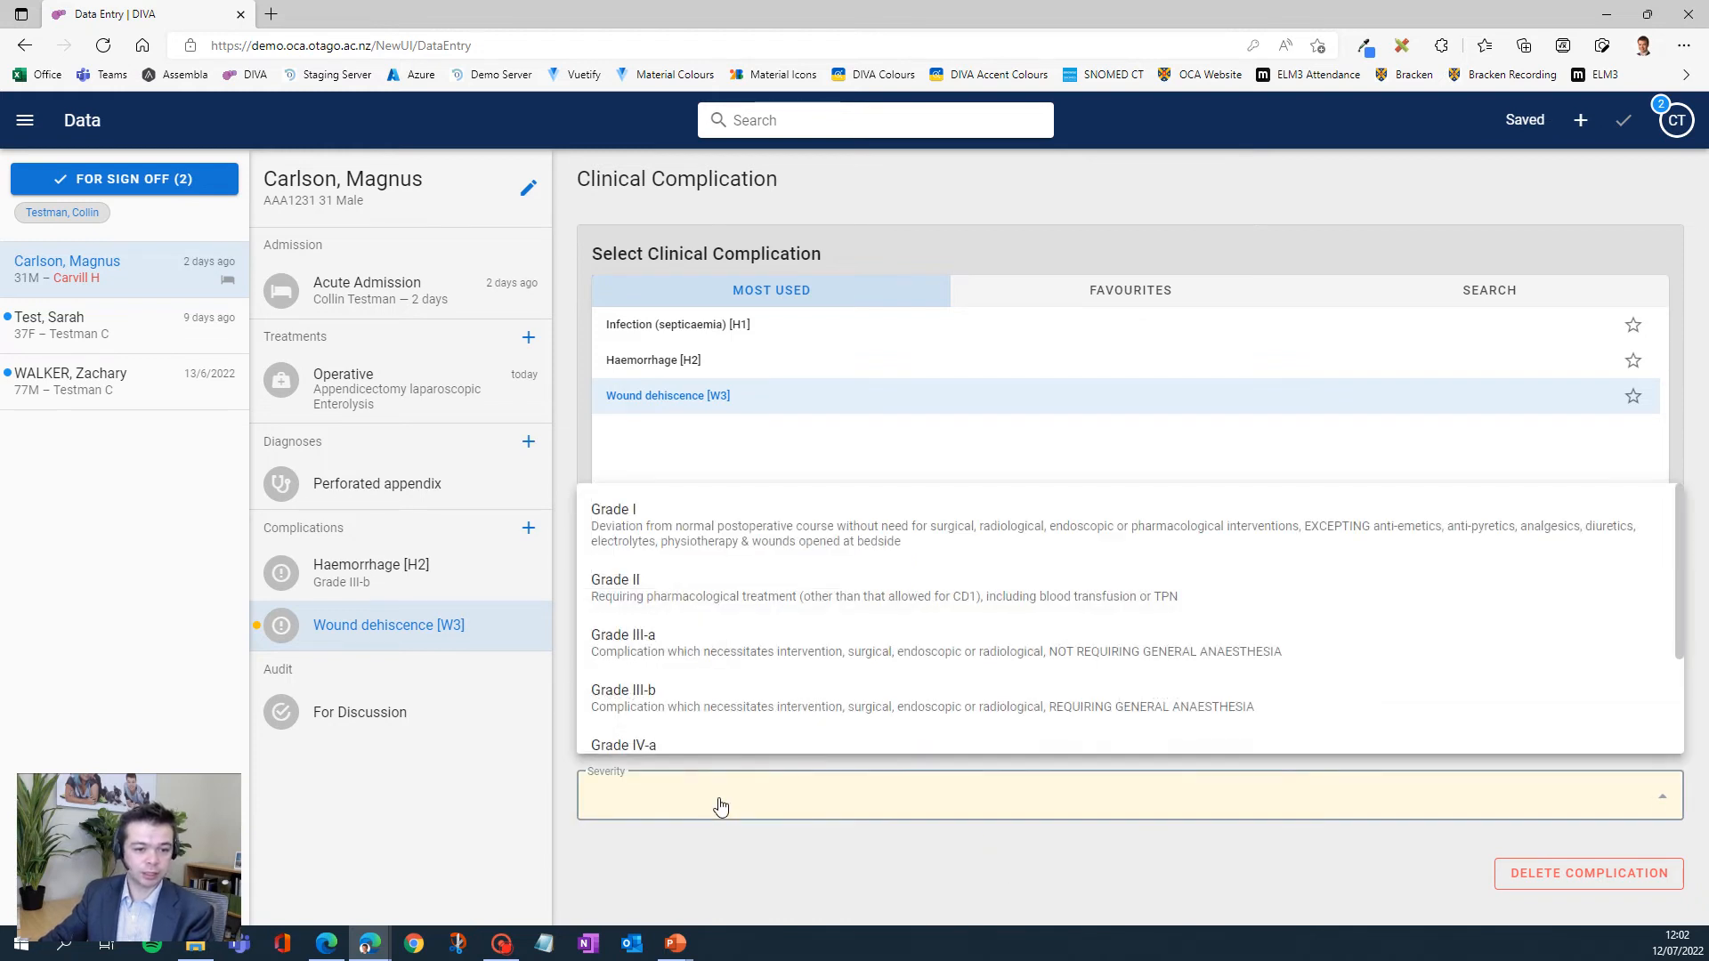
pyautogui.click(682, 594)
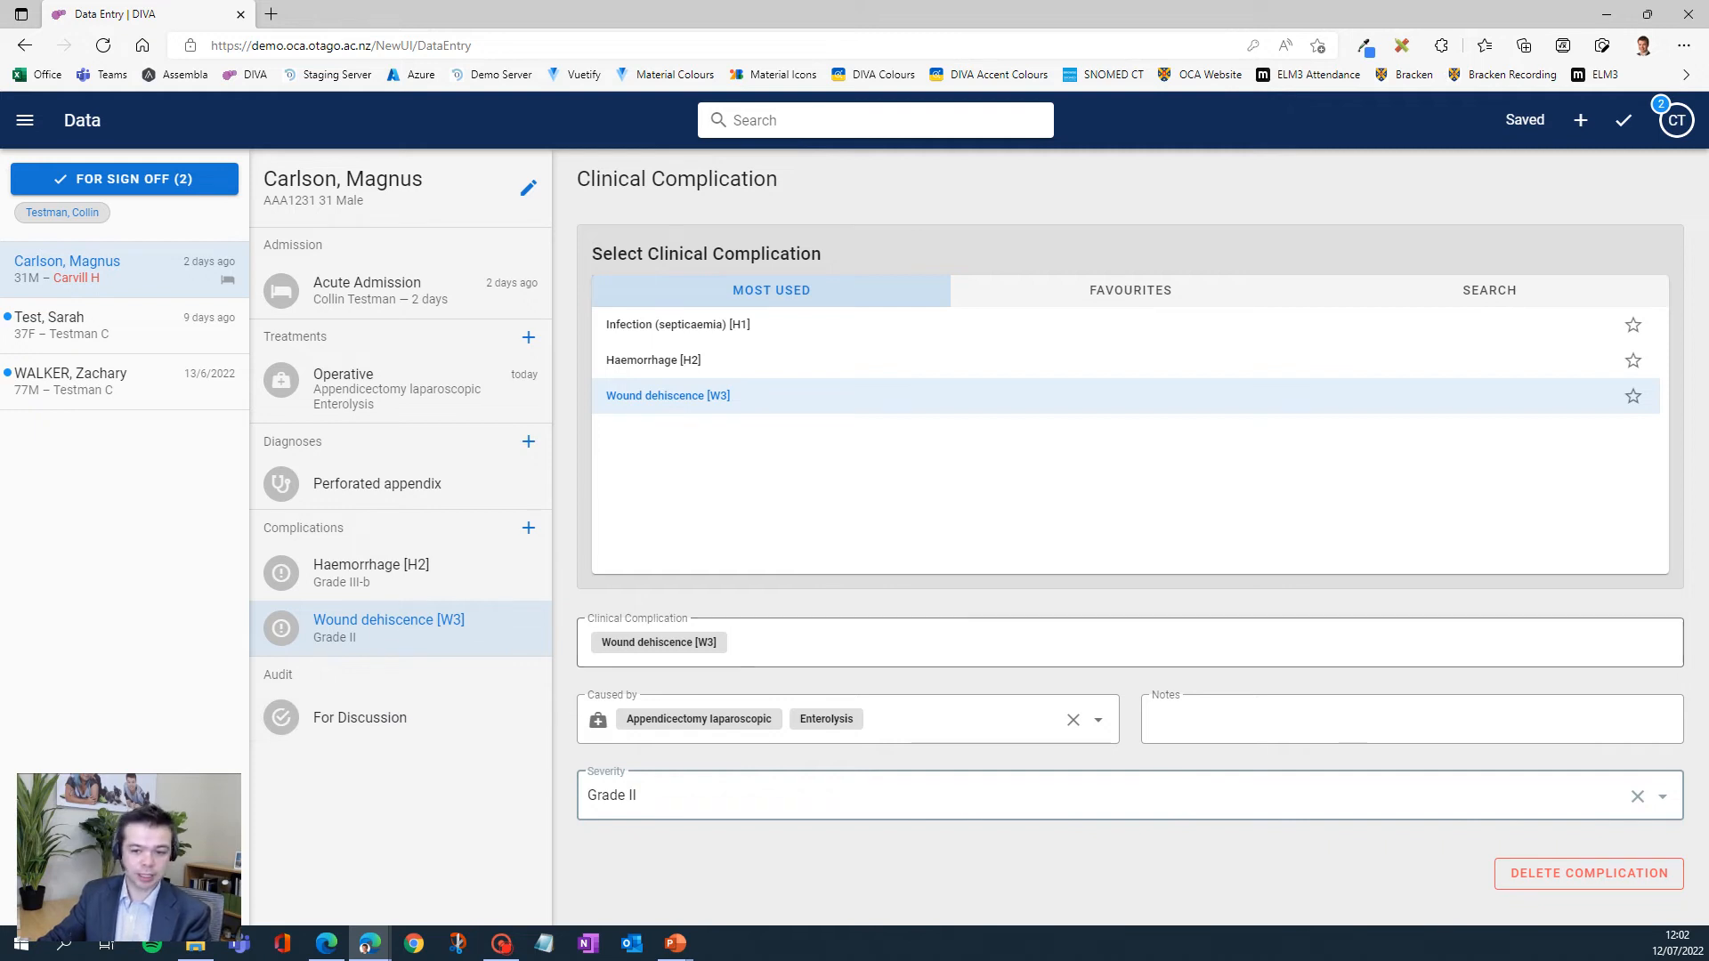
# - Permanently delete the Wound dehiscence [W3] complication entries from the case
pyautogui.click(1571, 876)
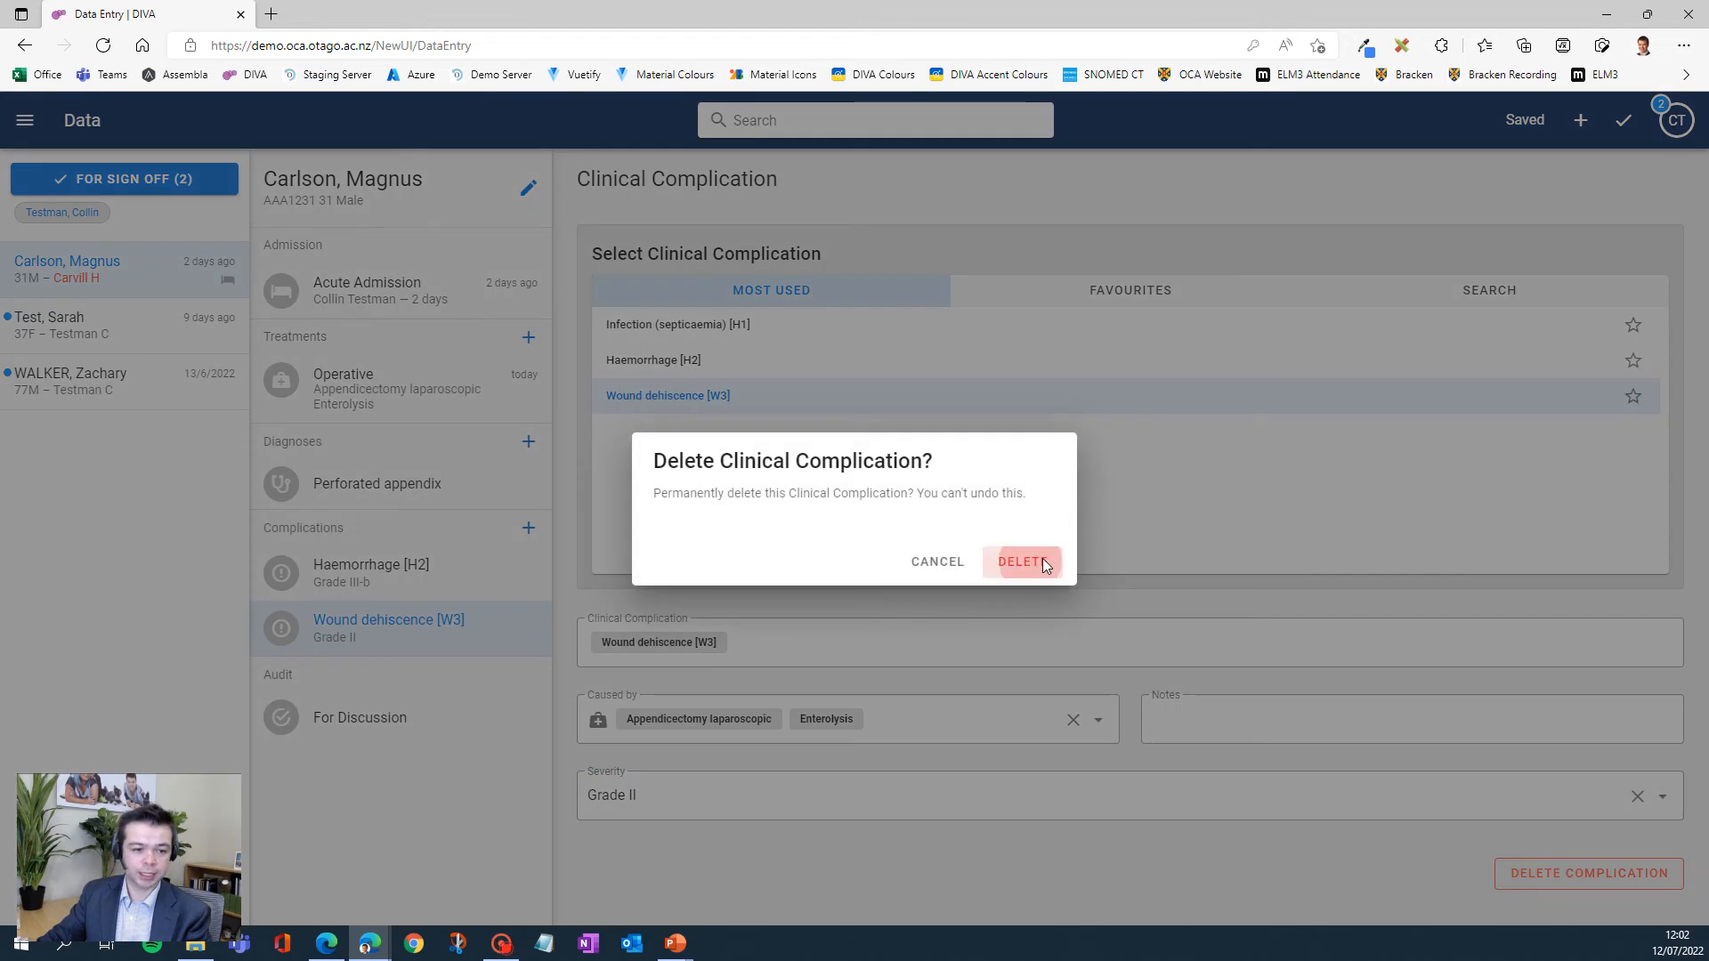
pyautogui.click(1023, 560)
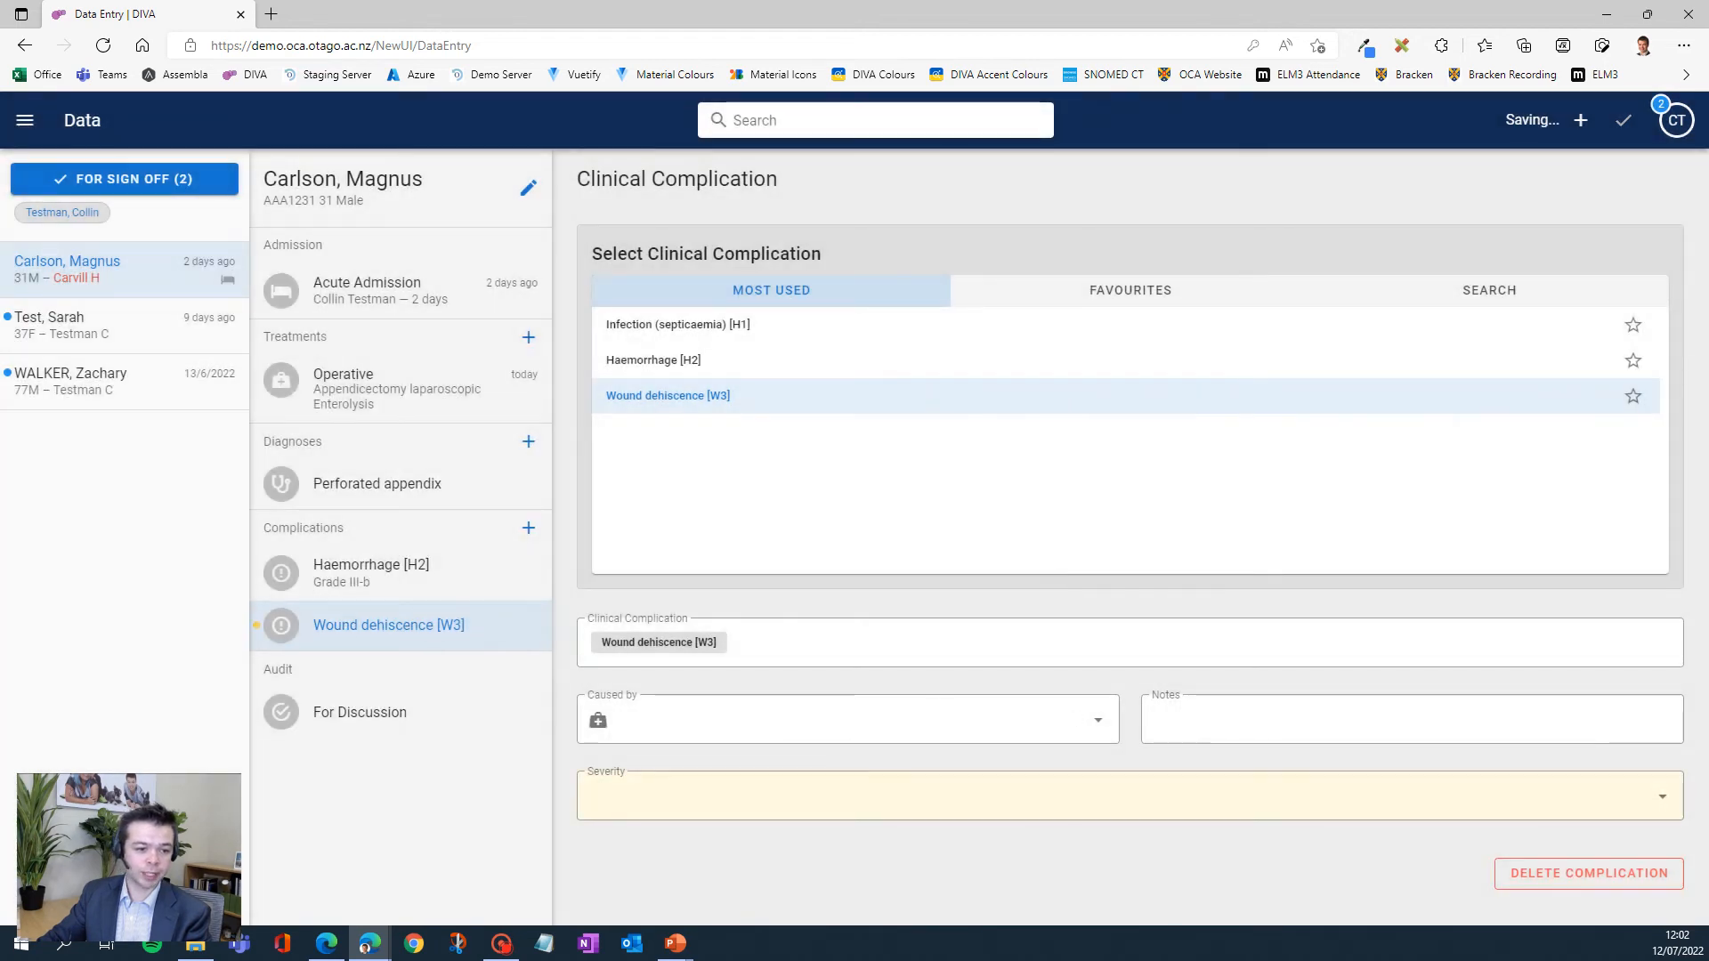
pyautogui.click(1589, 874)
pyautogui.click(1019, 561)
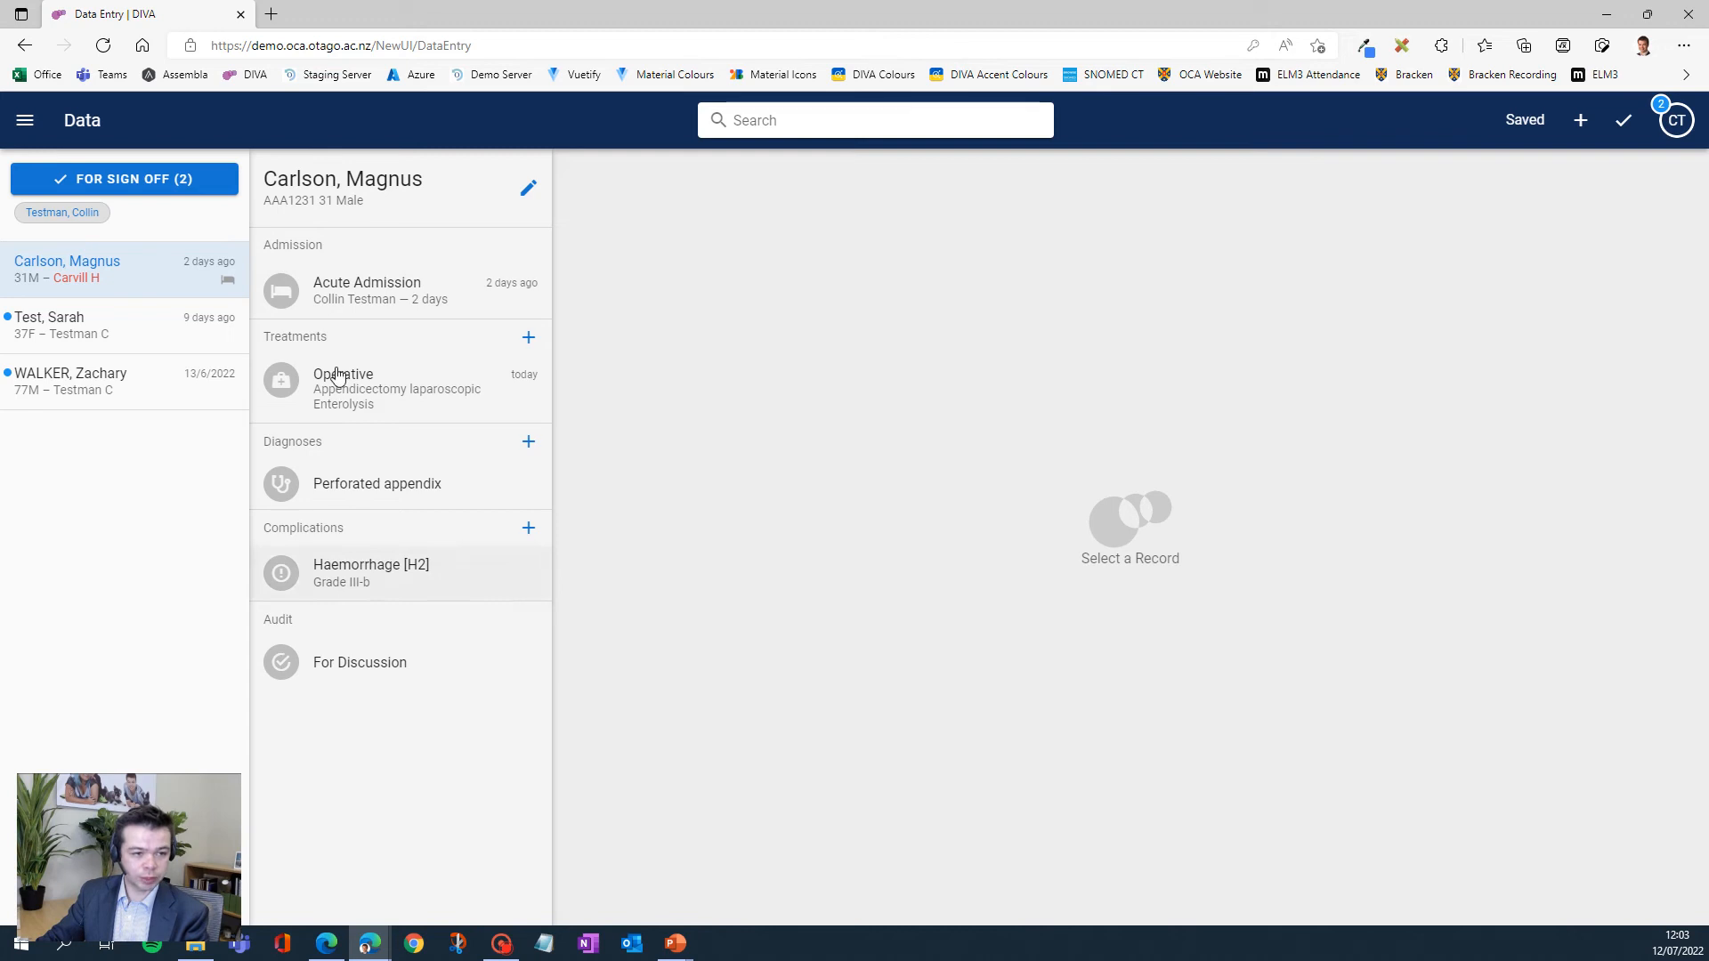
# - Search the cases using the patient ID copied from the open case's header
pyautogui.doubleClick(283, 199)
pyautogui.hotkey('ctrl', 'c')
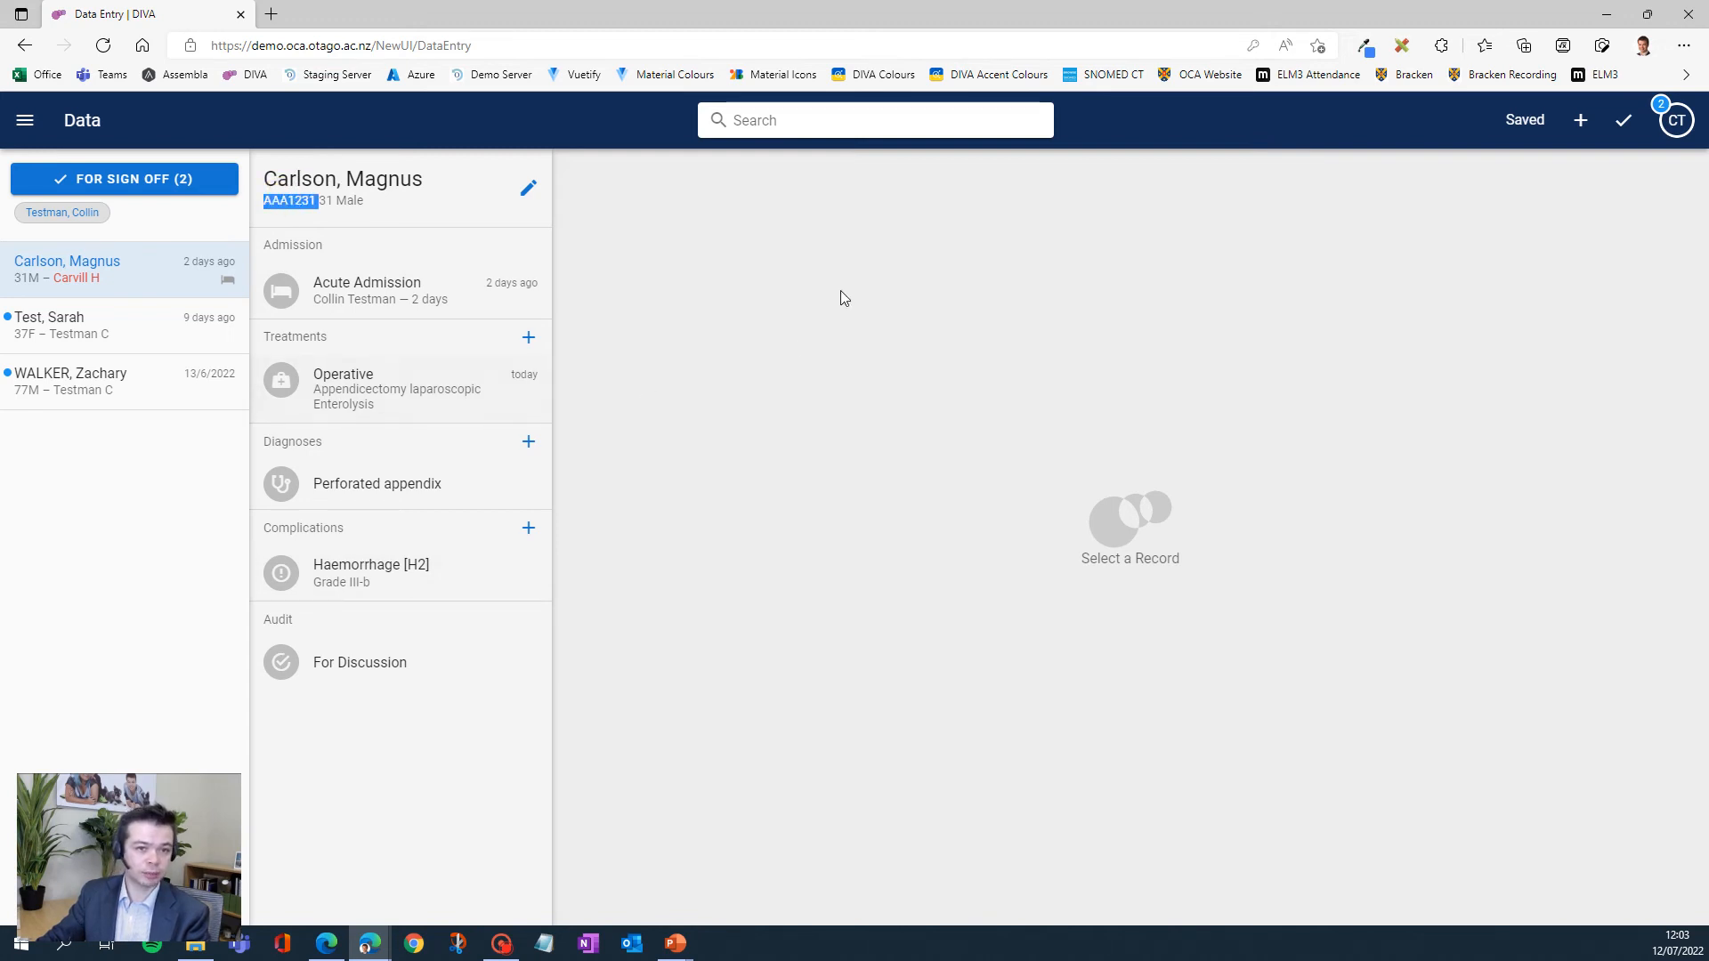
pyautogui.click(736, 120)
pyautogui.hotkey('ctrl', 'v')
pyautogui.press('BackSpace')
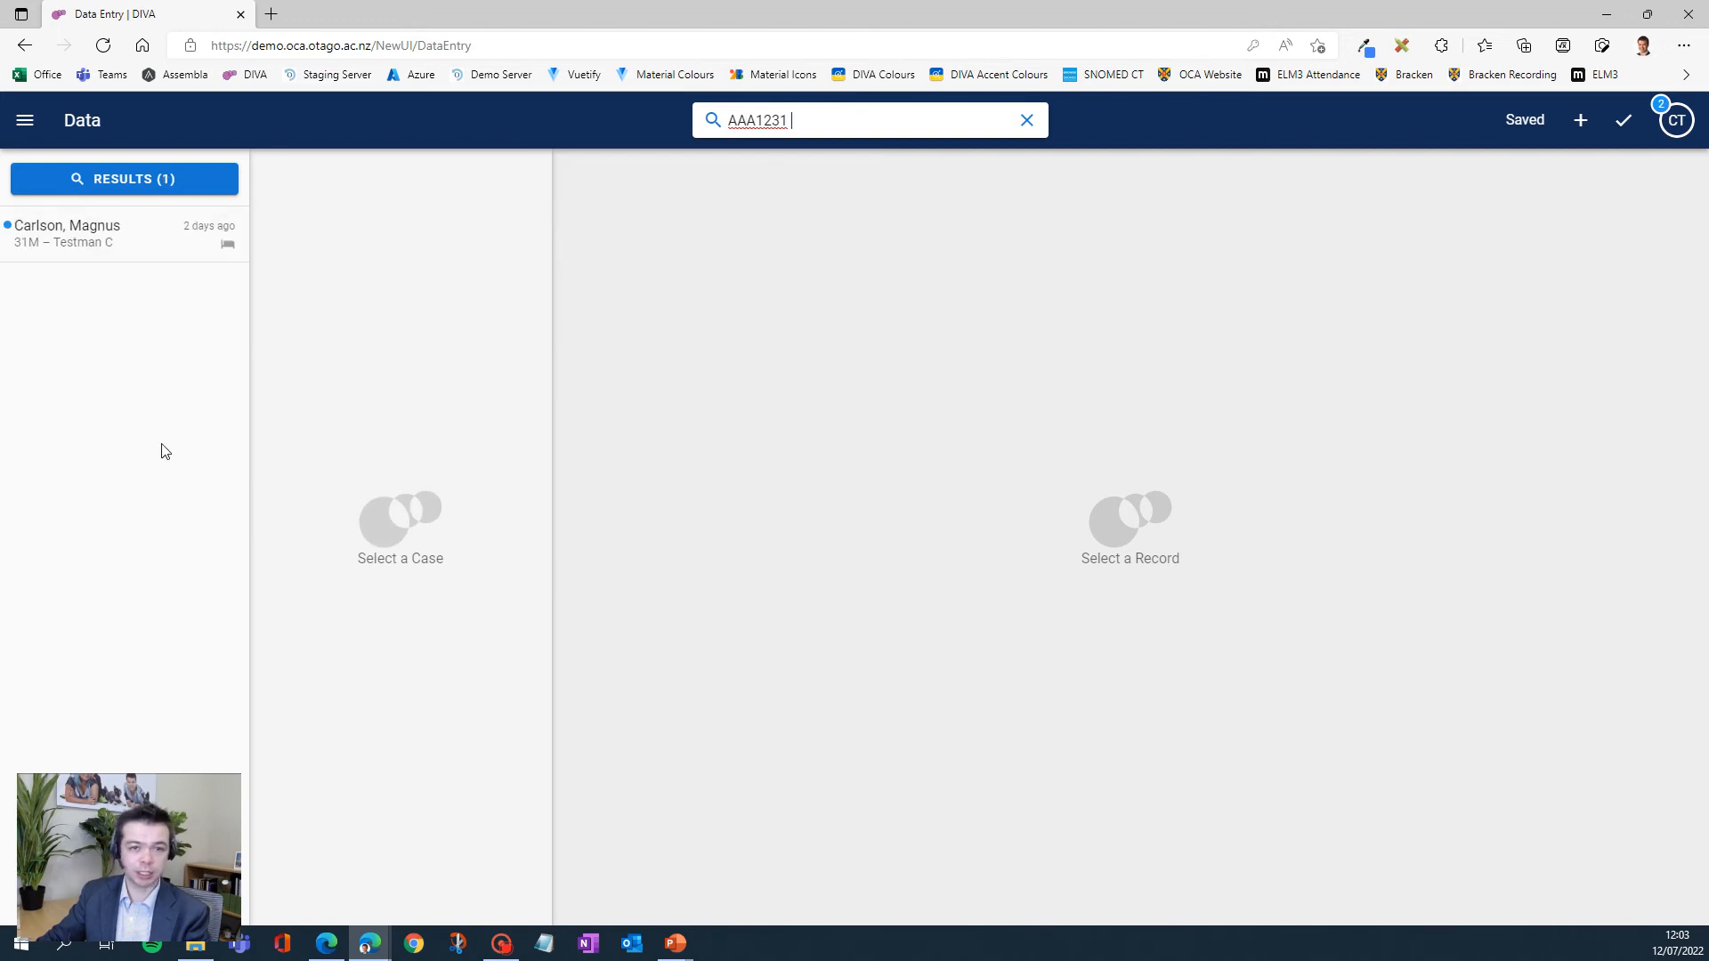
# - Clear the case search and set the Haemorrhage [H2] severity to Grade IV-a in the 31M case awaiting sign-off
pyautogui.click(1027, 120)
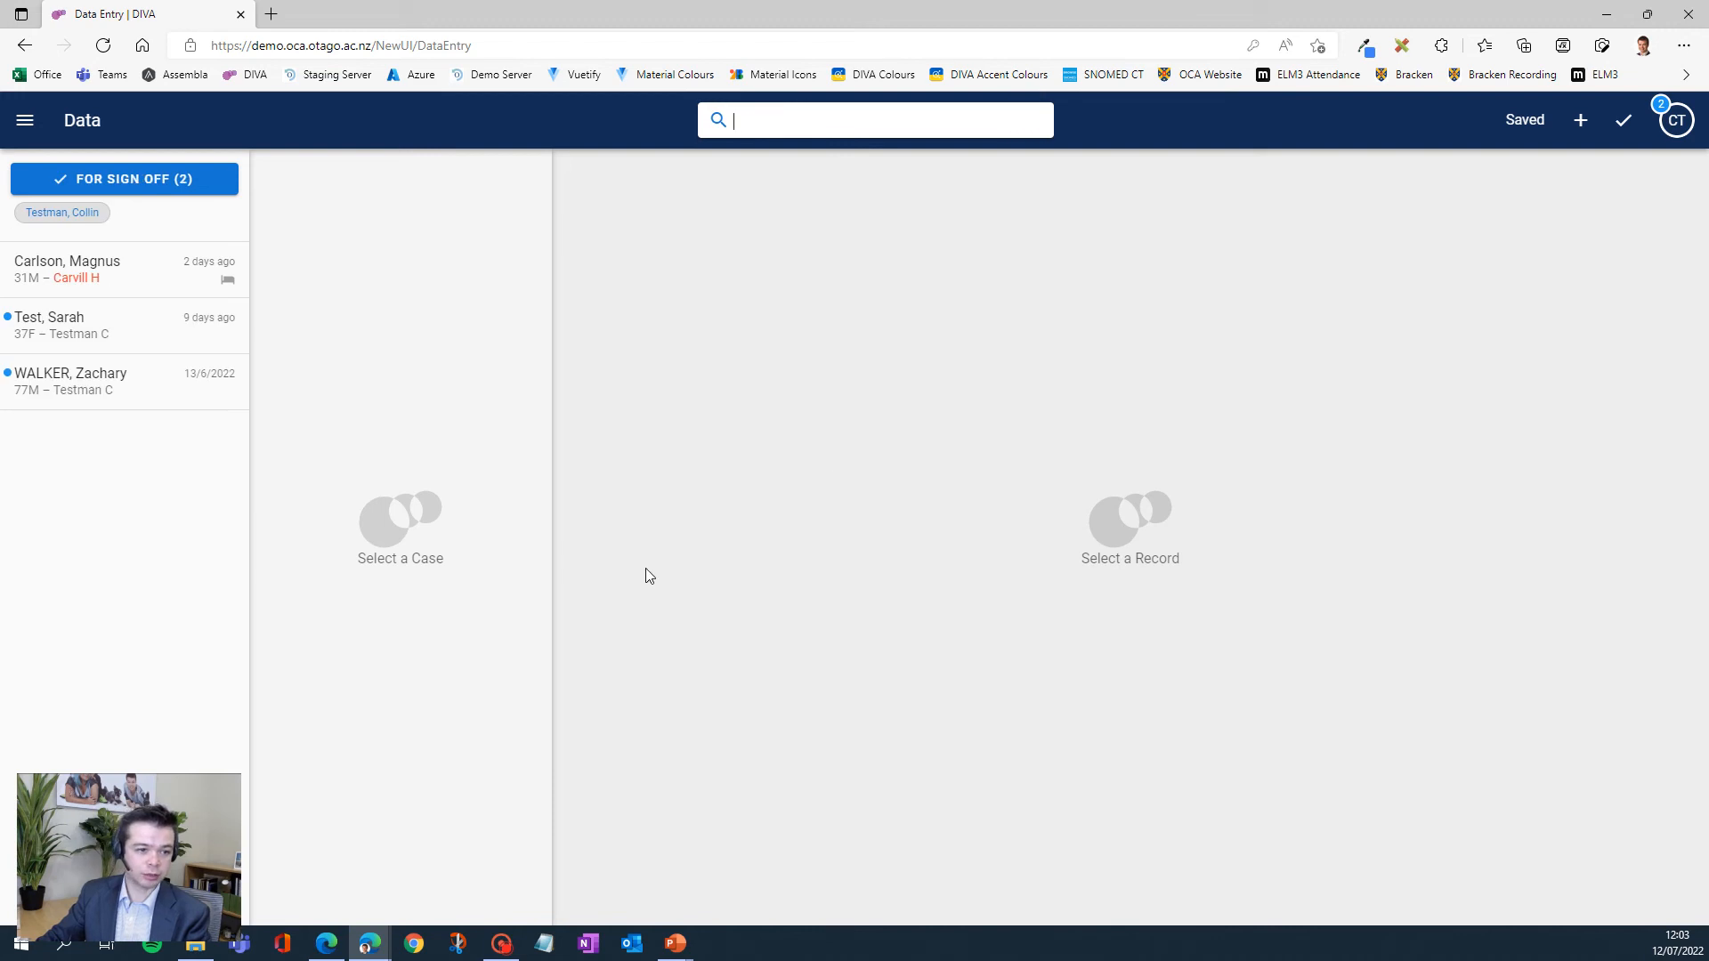
pyautogui.click(92, 272)
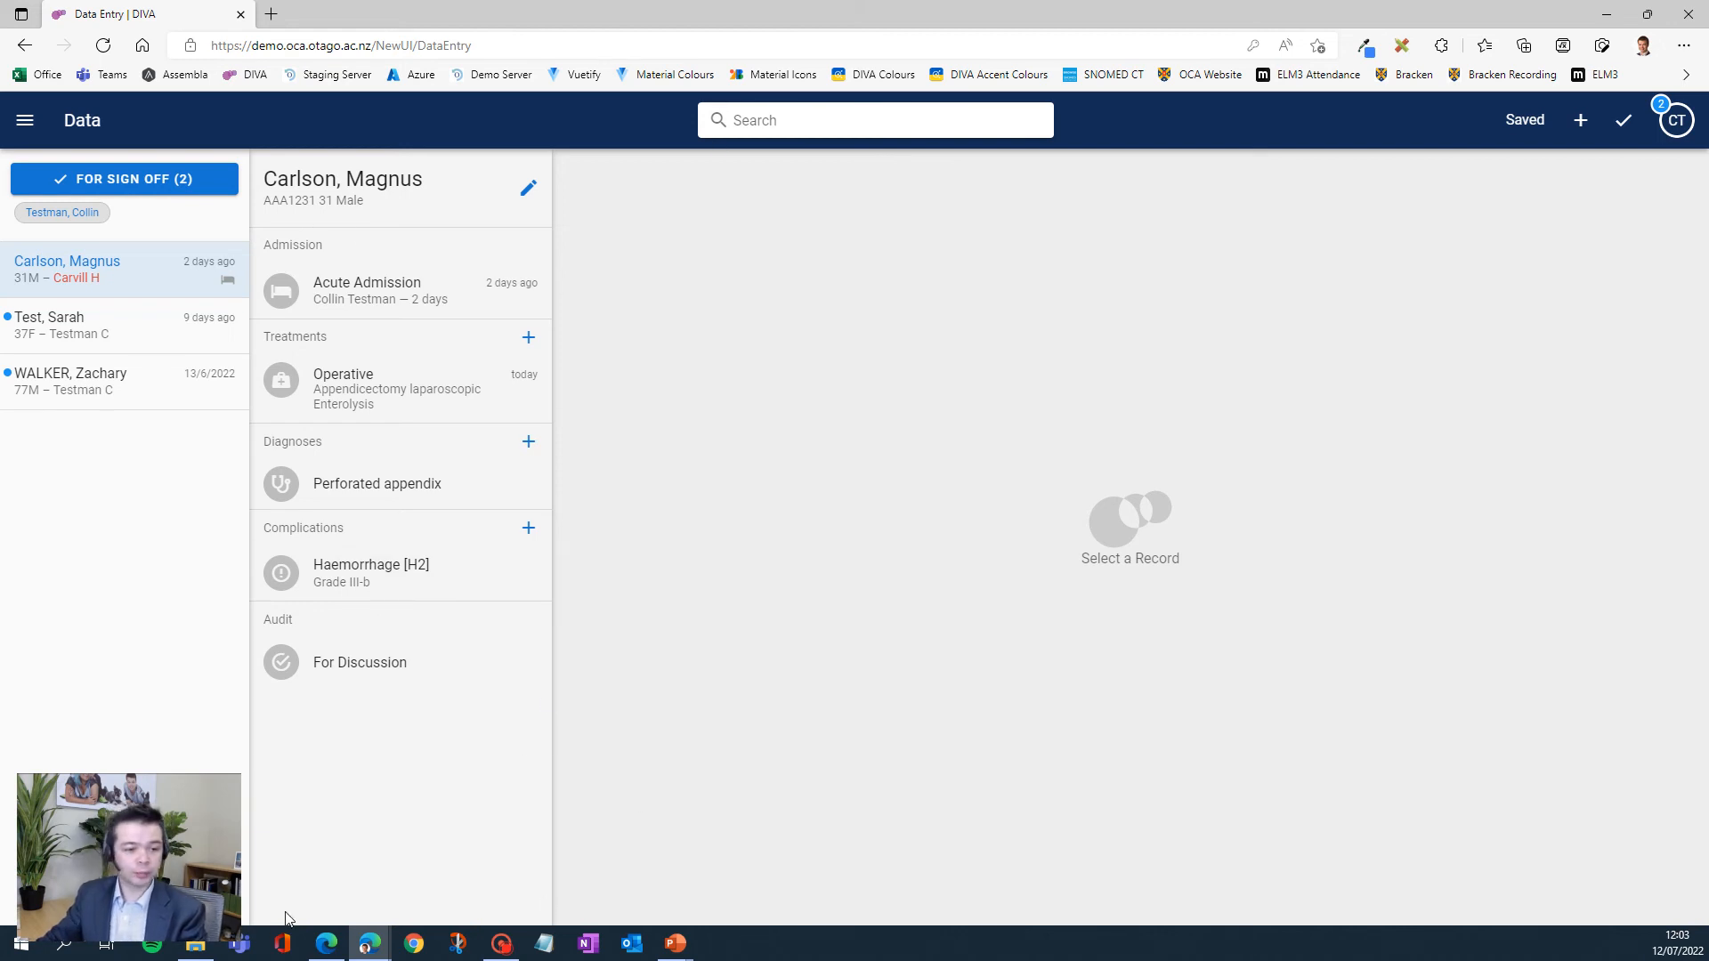
pyautogui.click(354, 588)
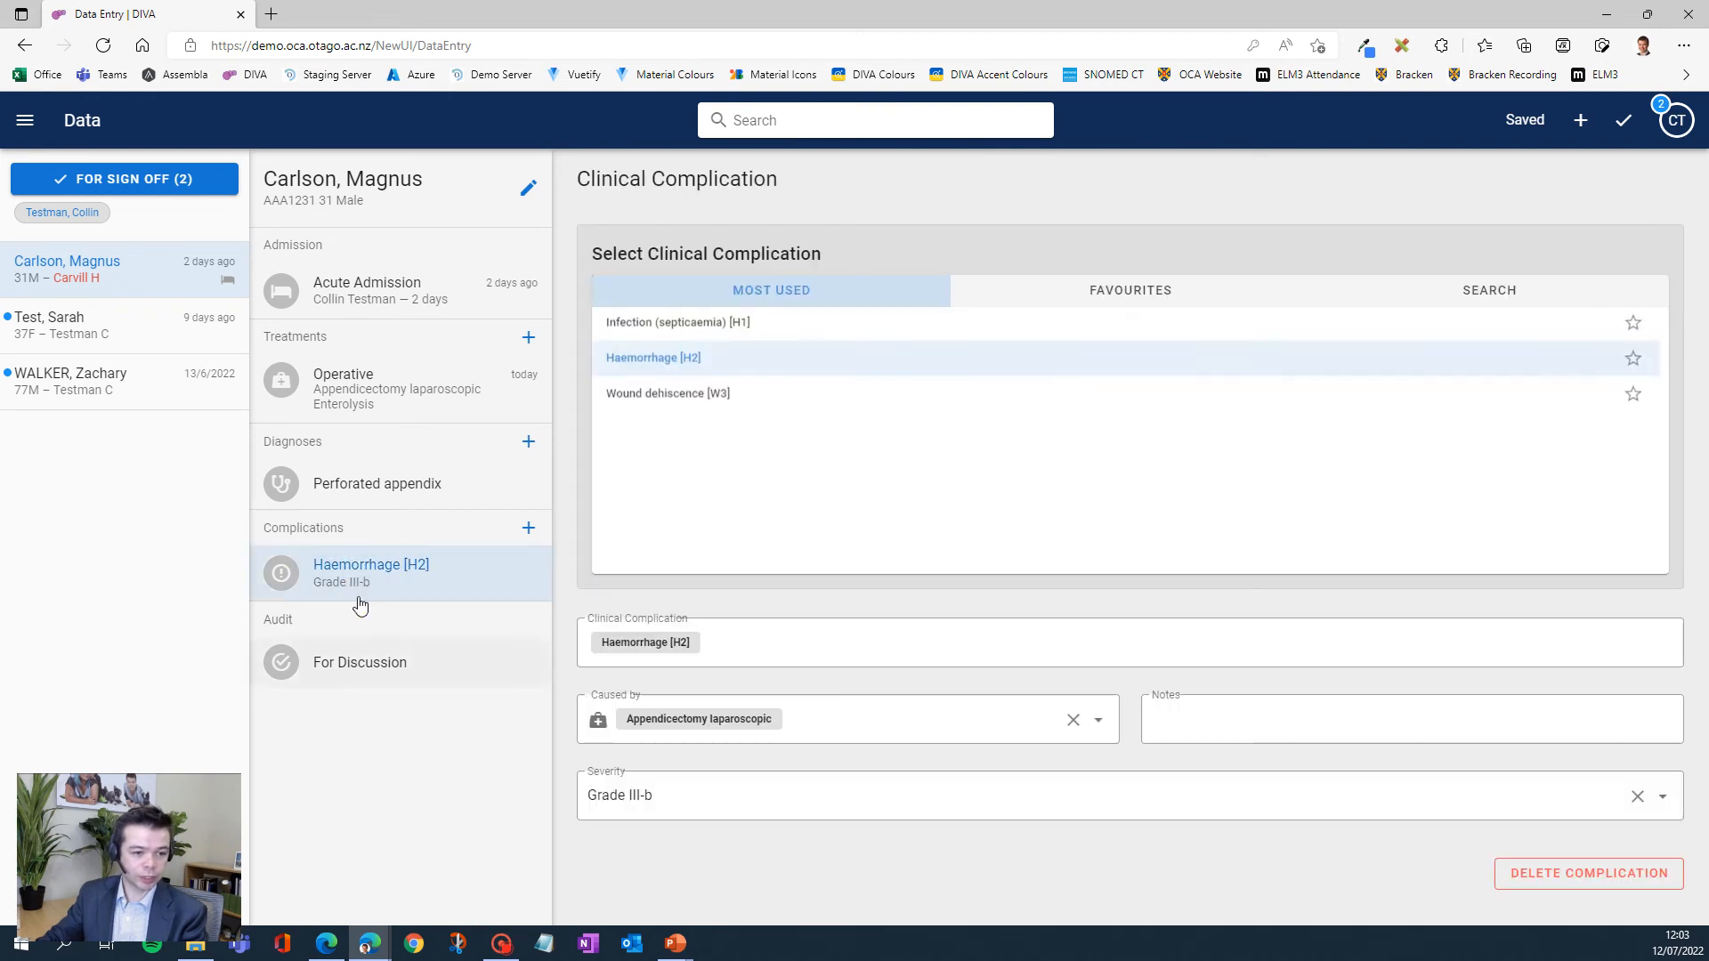
pyautogui.click(696, 806)
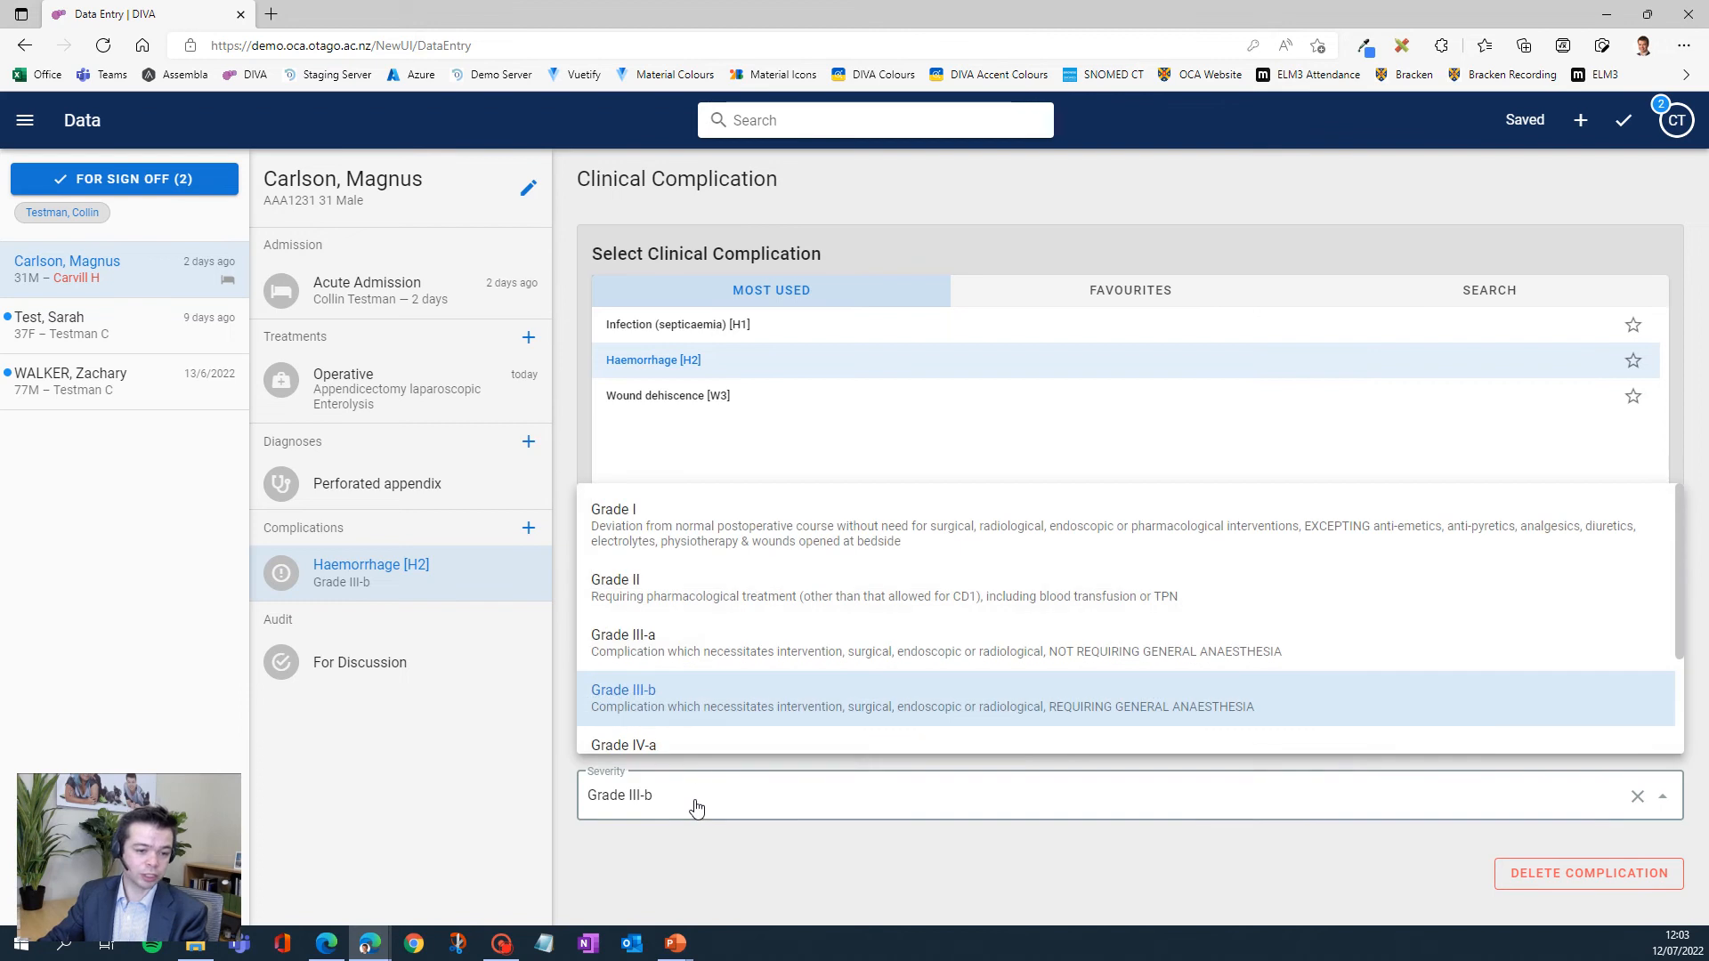
pyautogui.click(658, 748)
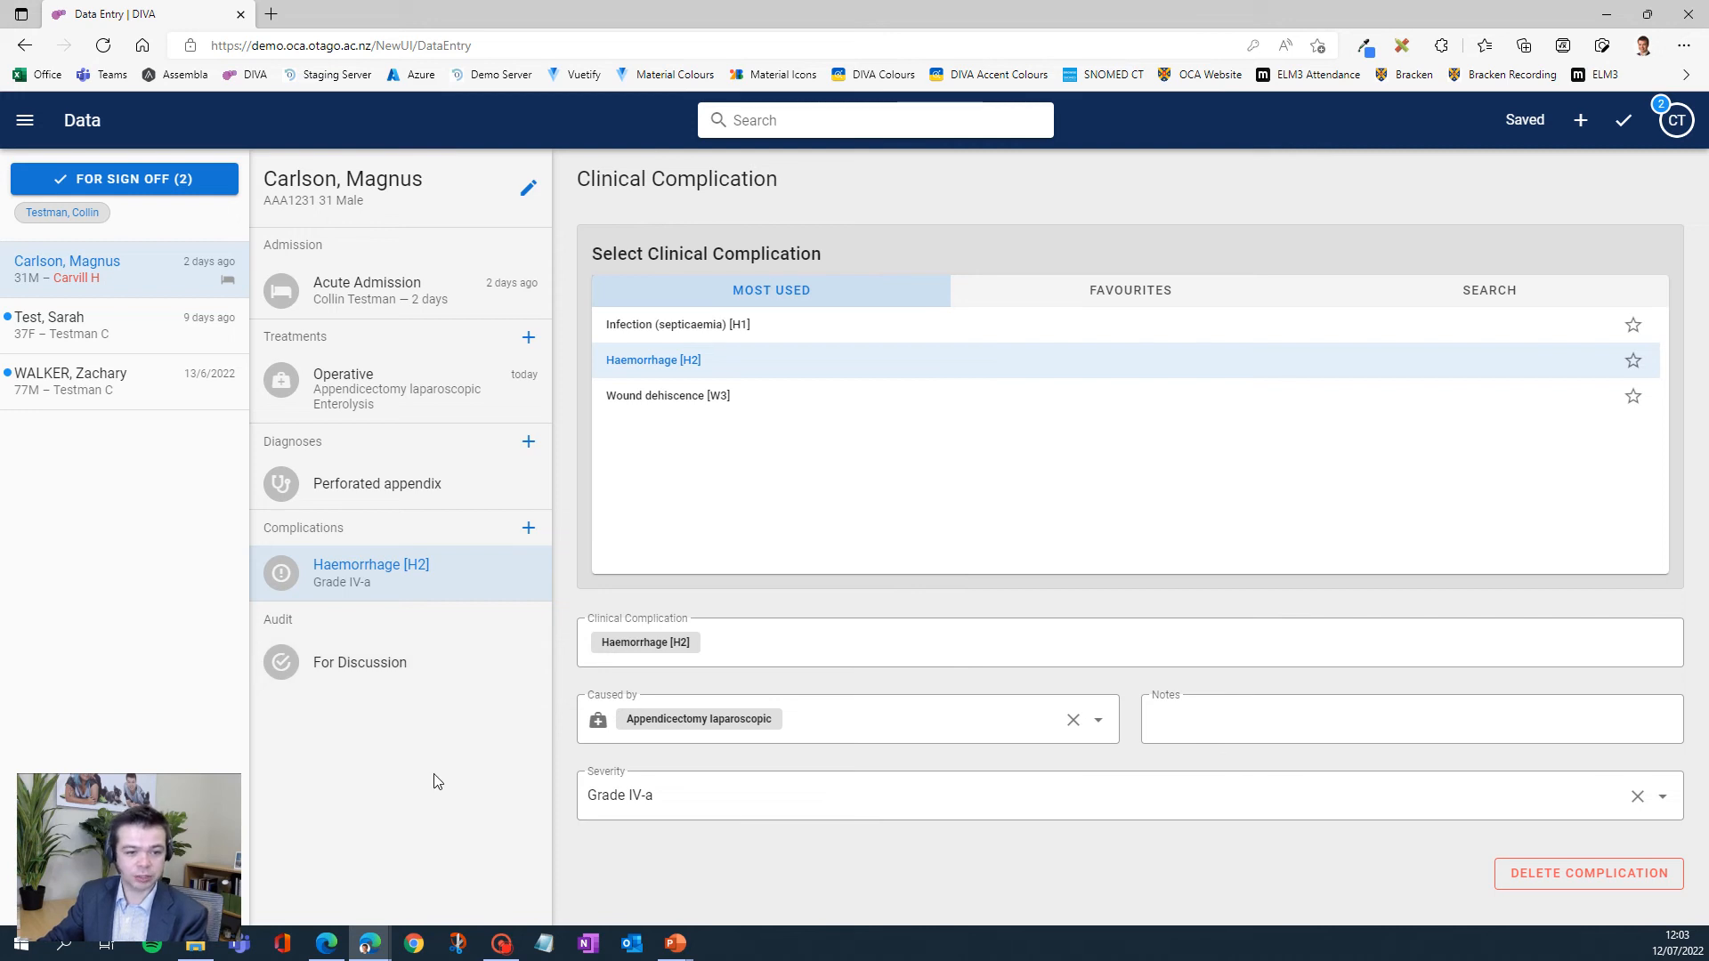
# - Check the audit points for discussion of the open 31M case and sign the case off
pyautogui.click(337, 662)
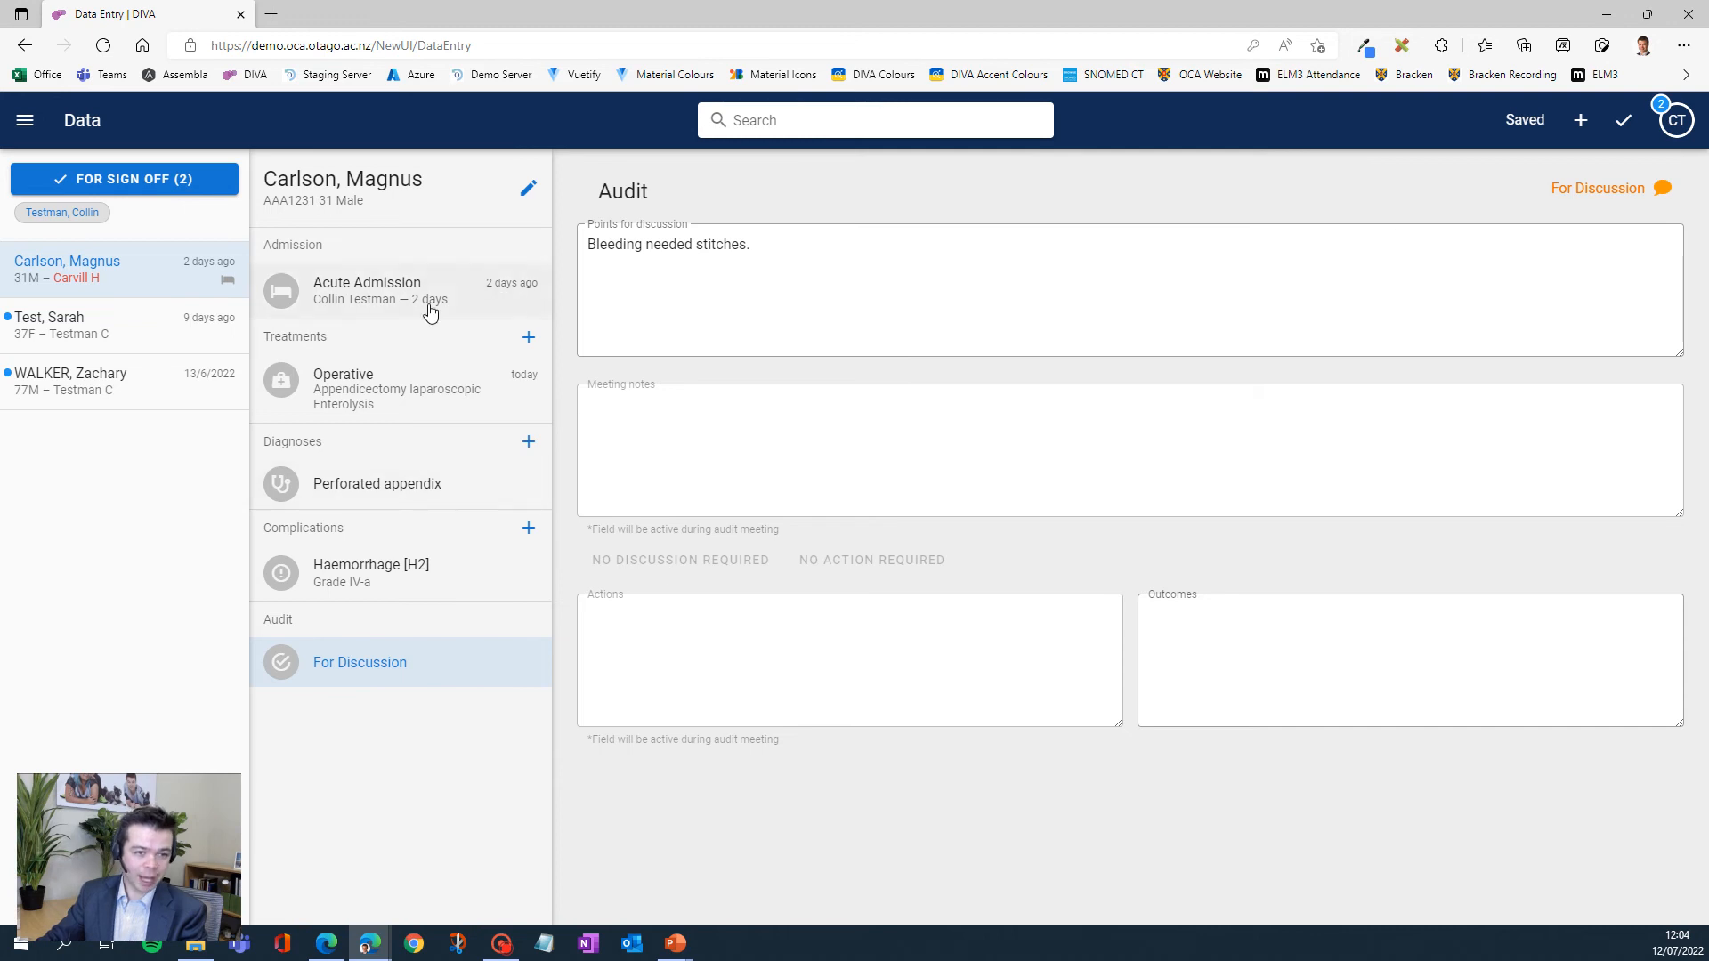
pyautogui.click(1623, 124)
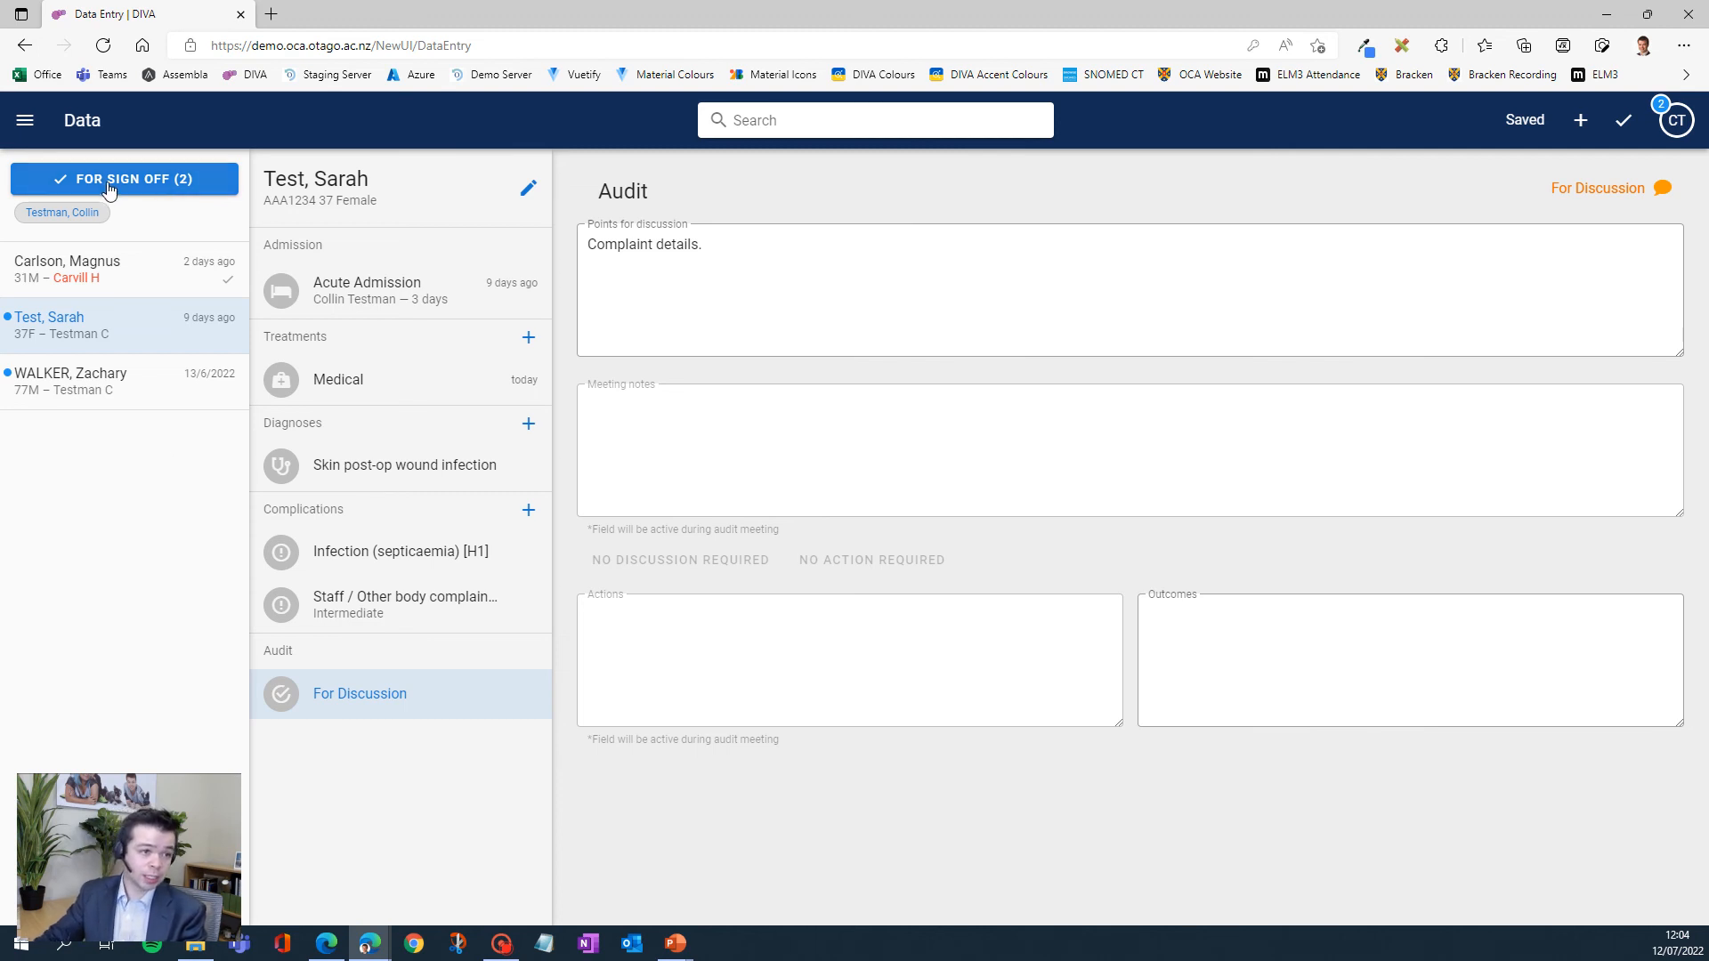
# - Filter the cases by the For Discussion status and view the audit record of the 31M case
pyautogui.click(171, 183)
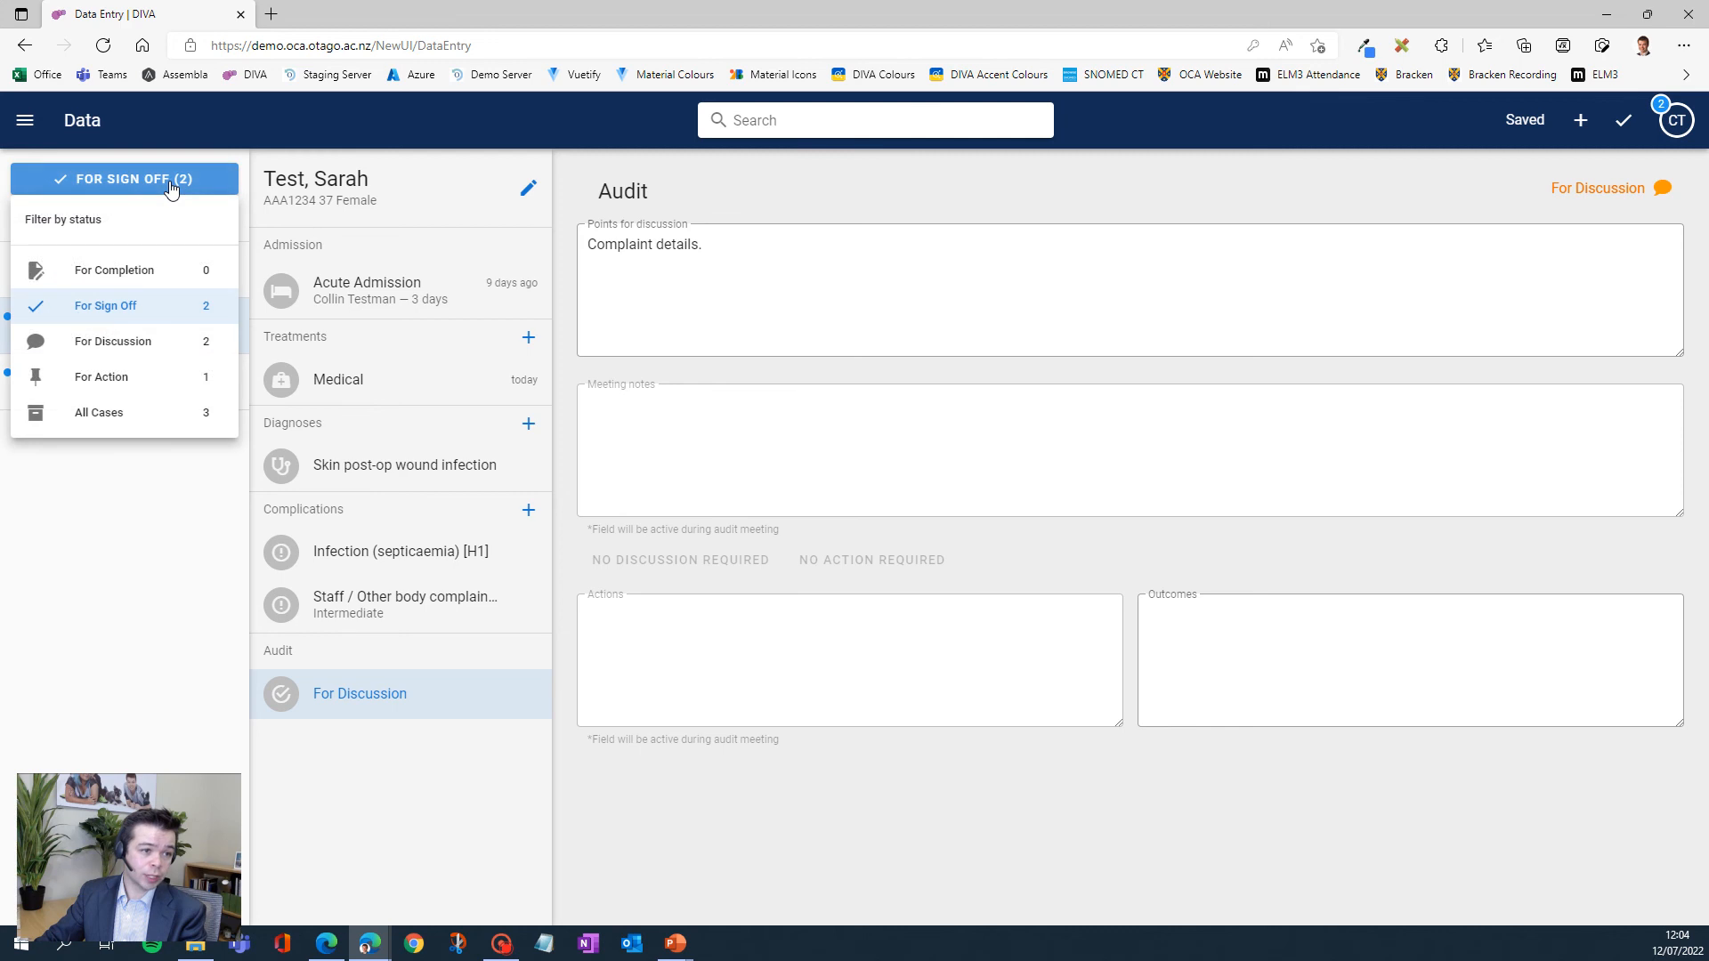
pyautogui.click(120, 349)
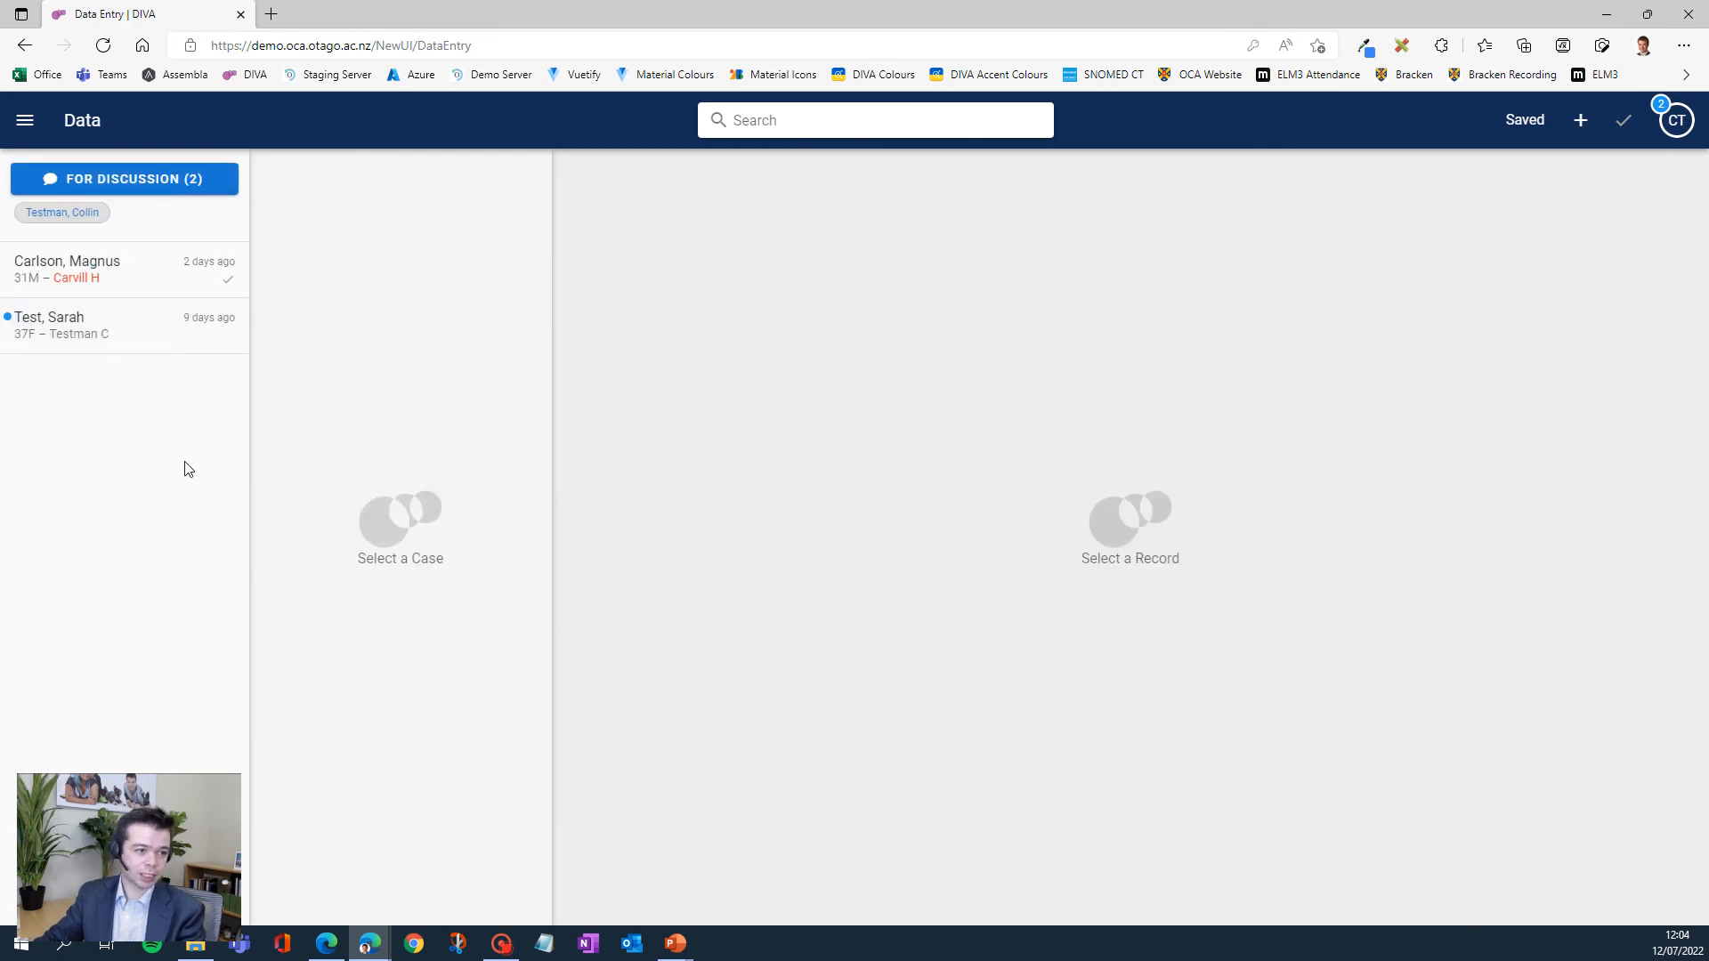
pyautogui.click(74, 276)
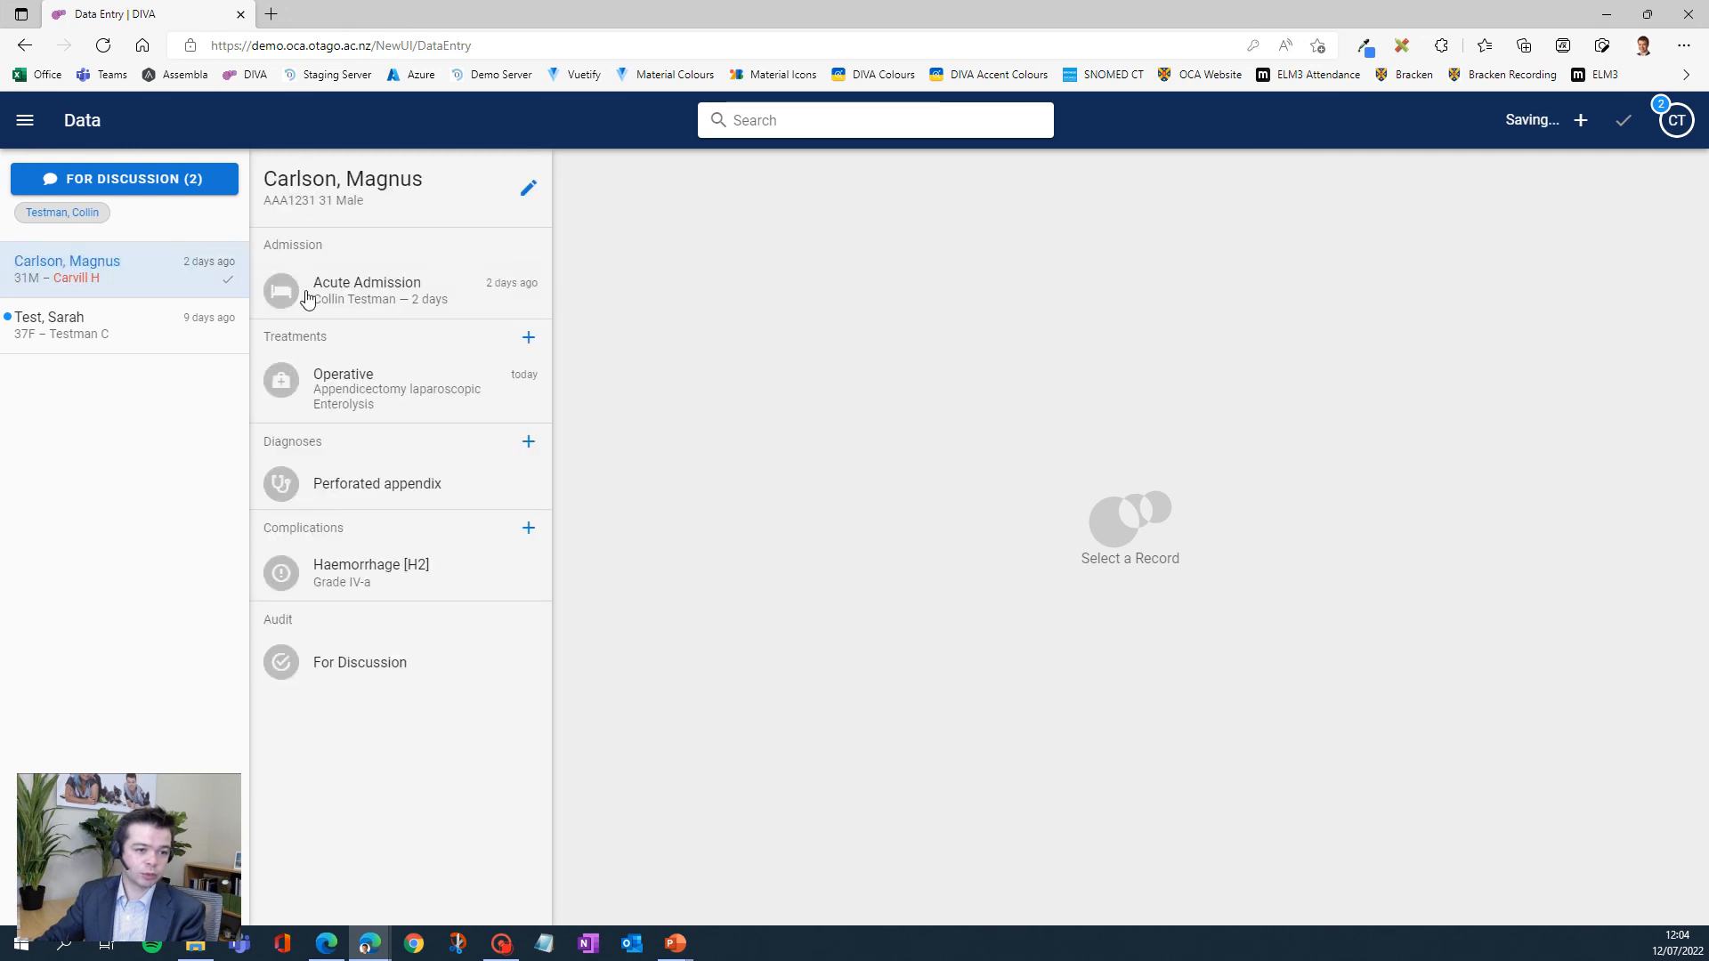
pyautogui.click(339, 664)
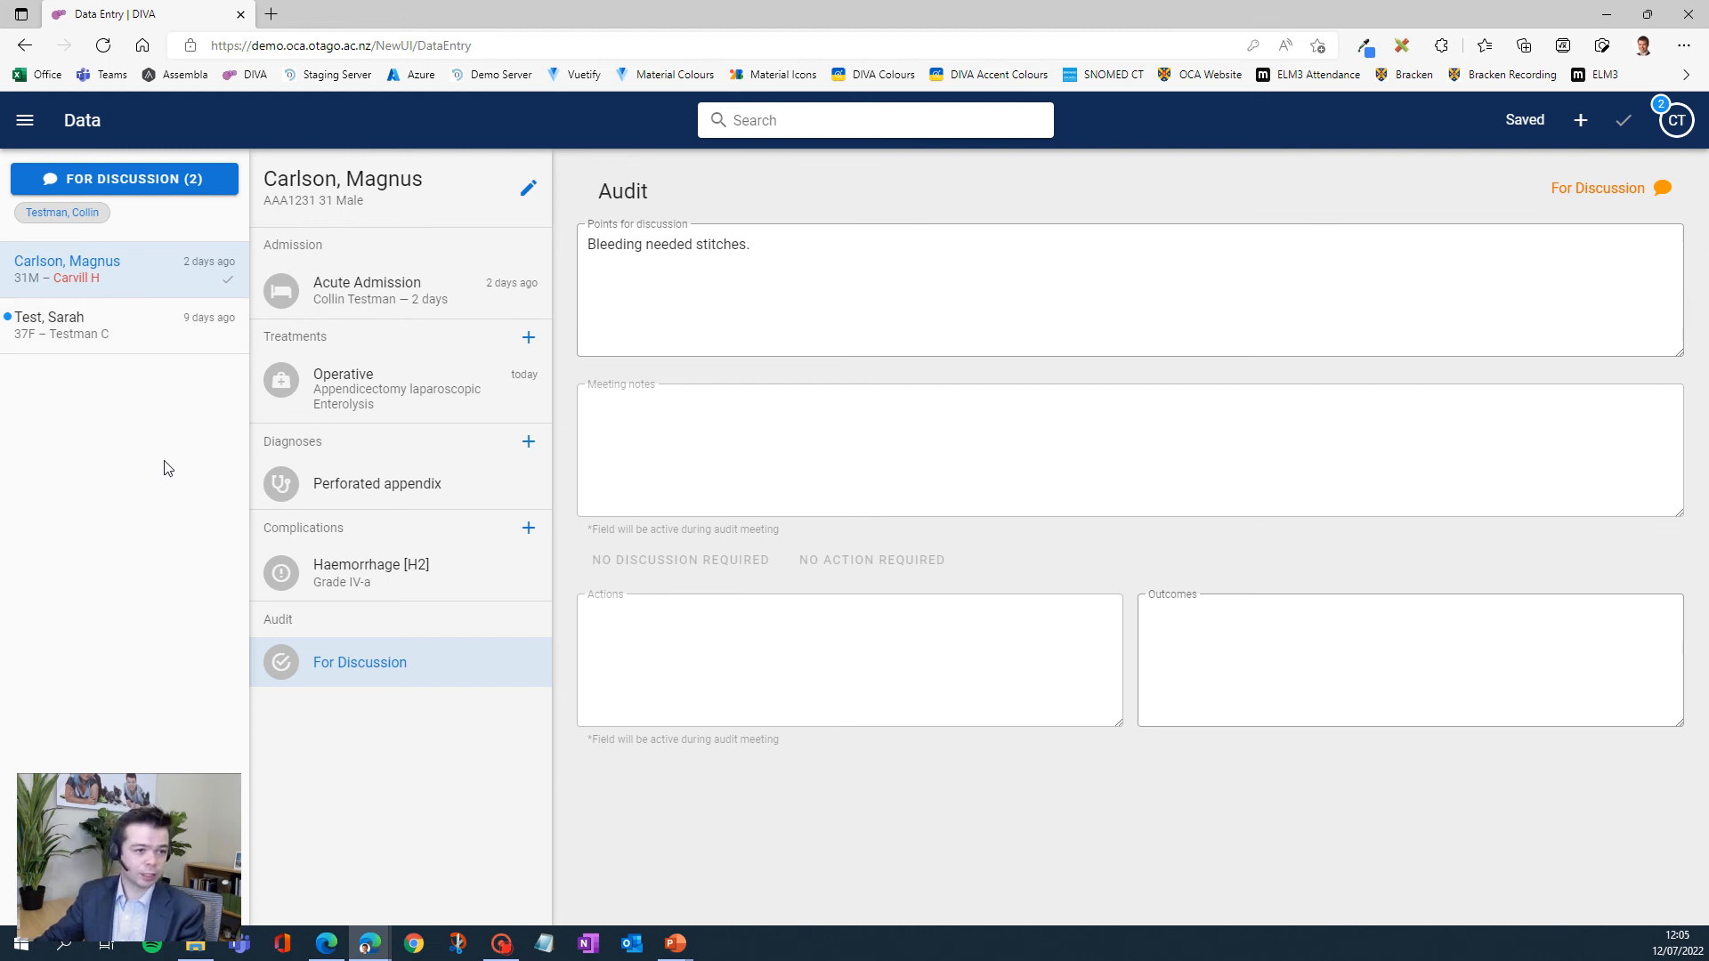
# - Filter the cases by the For Action status and enter "Done" as the outcome in the 77M case's audit record
pyautogui.click(143, 179)
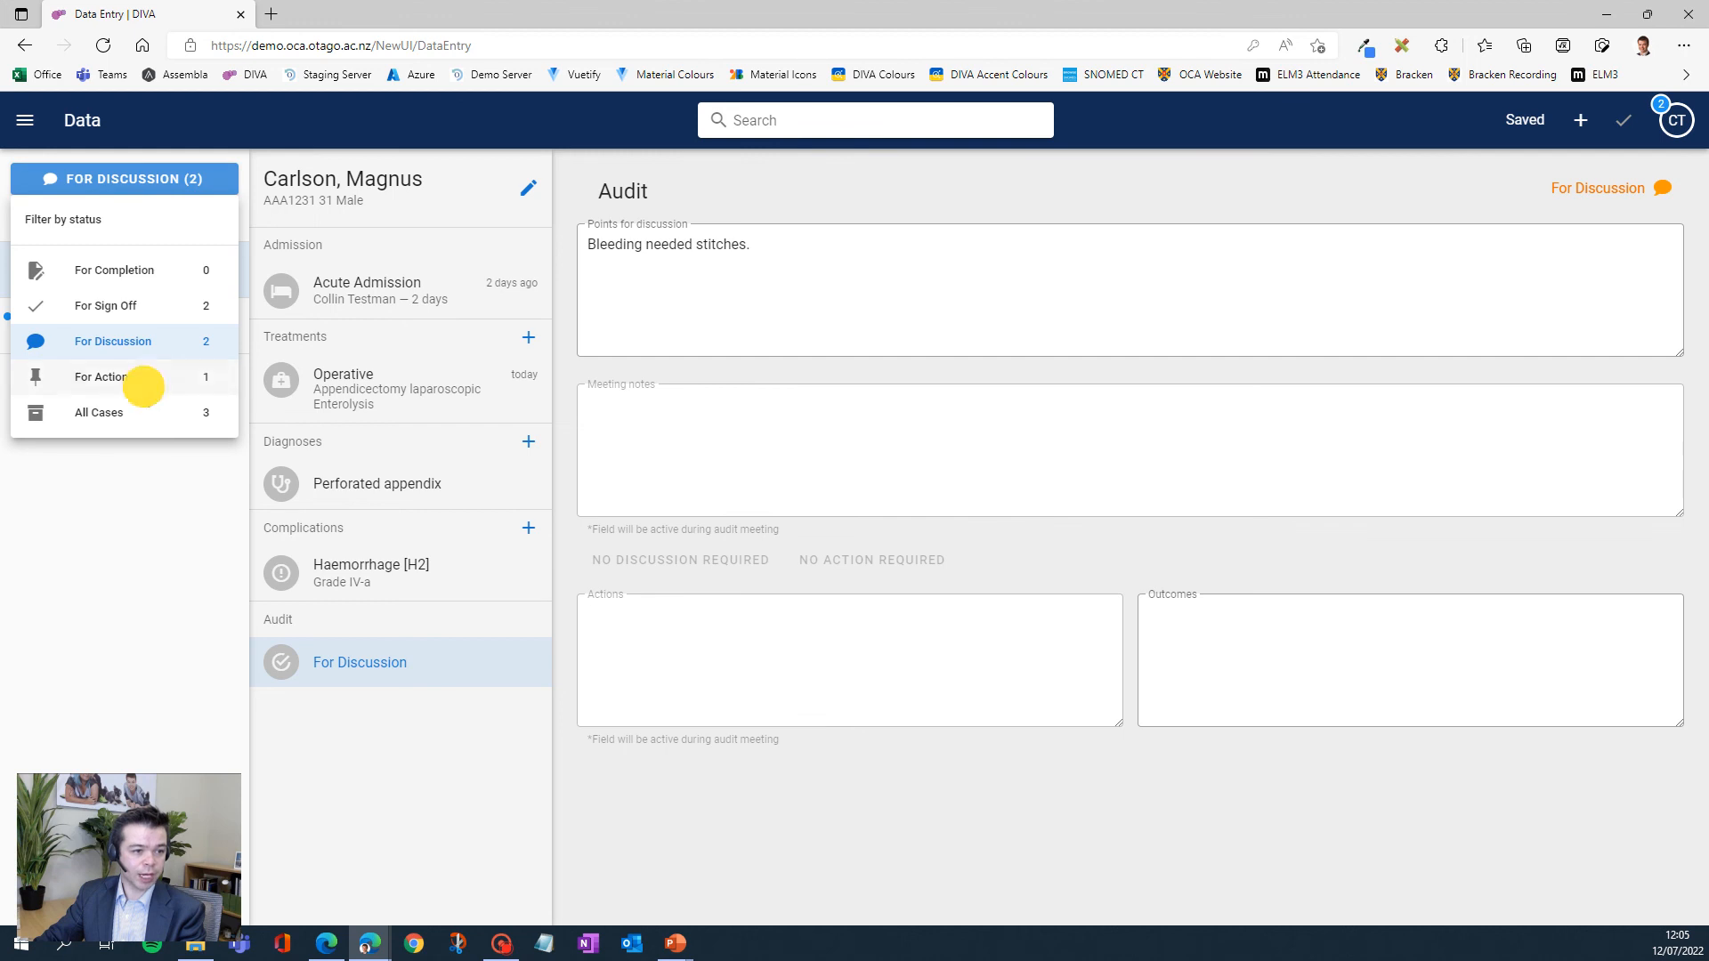
pyautogui.click(143, 379)
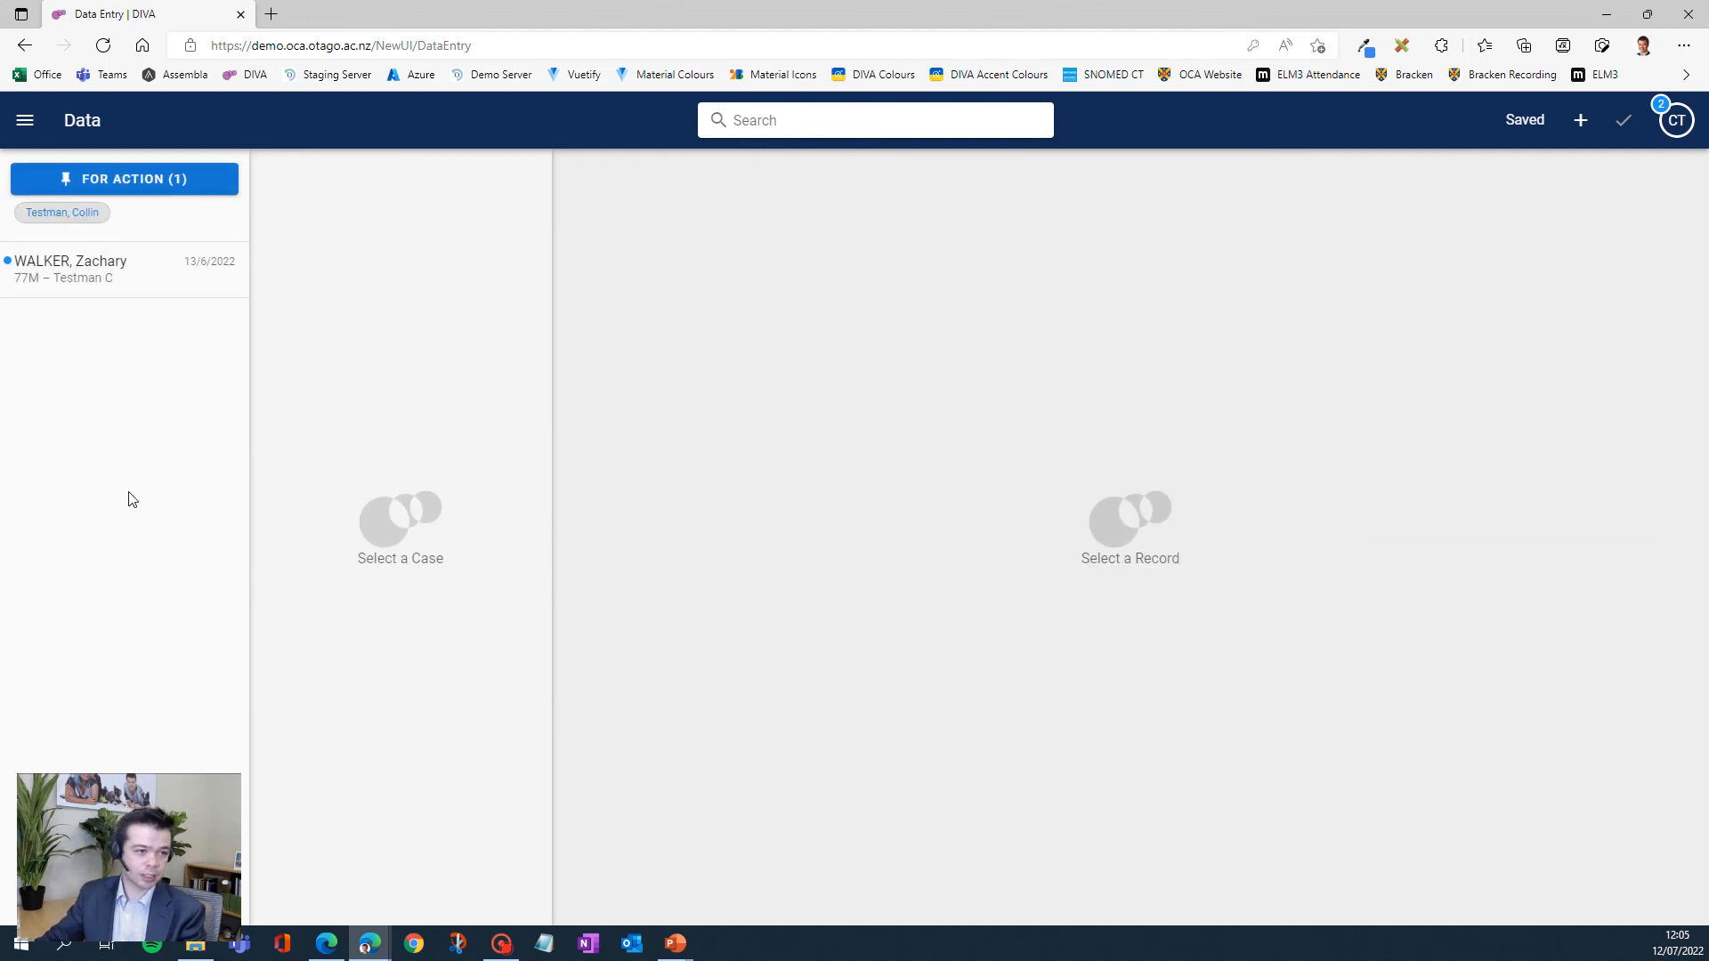
pyautogui.click(64, 269)
pyautogui.click(348, 656)
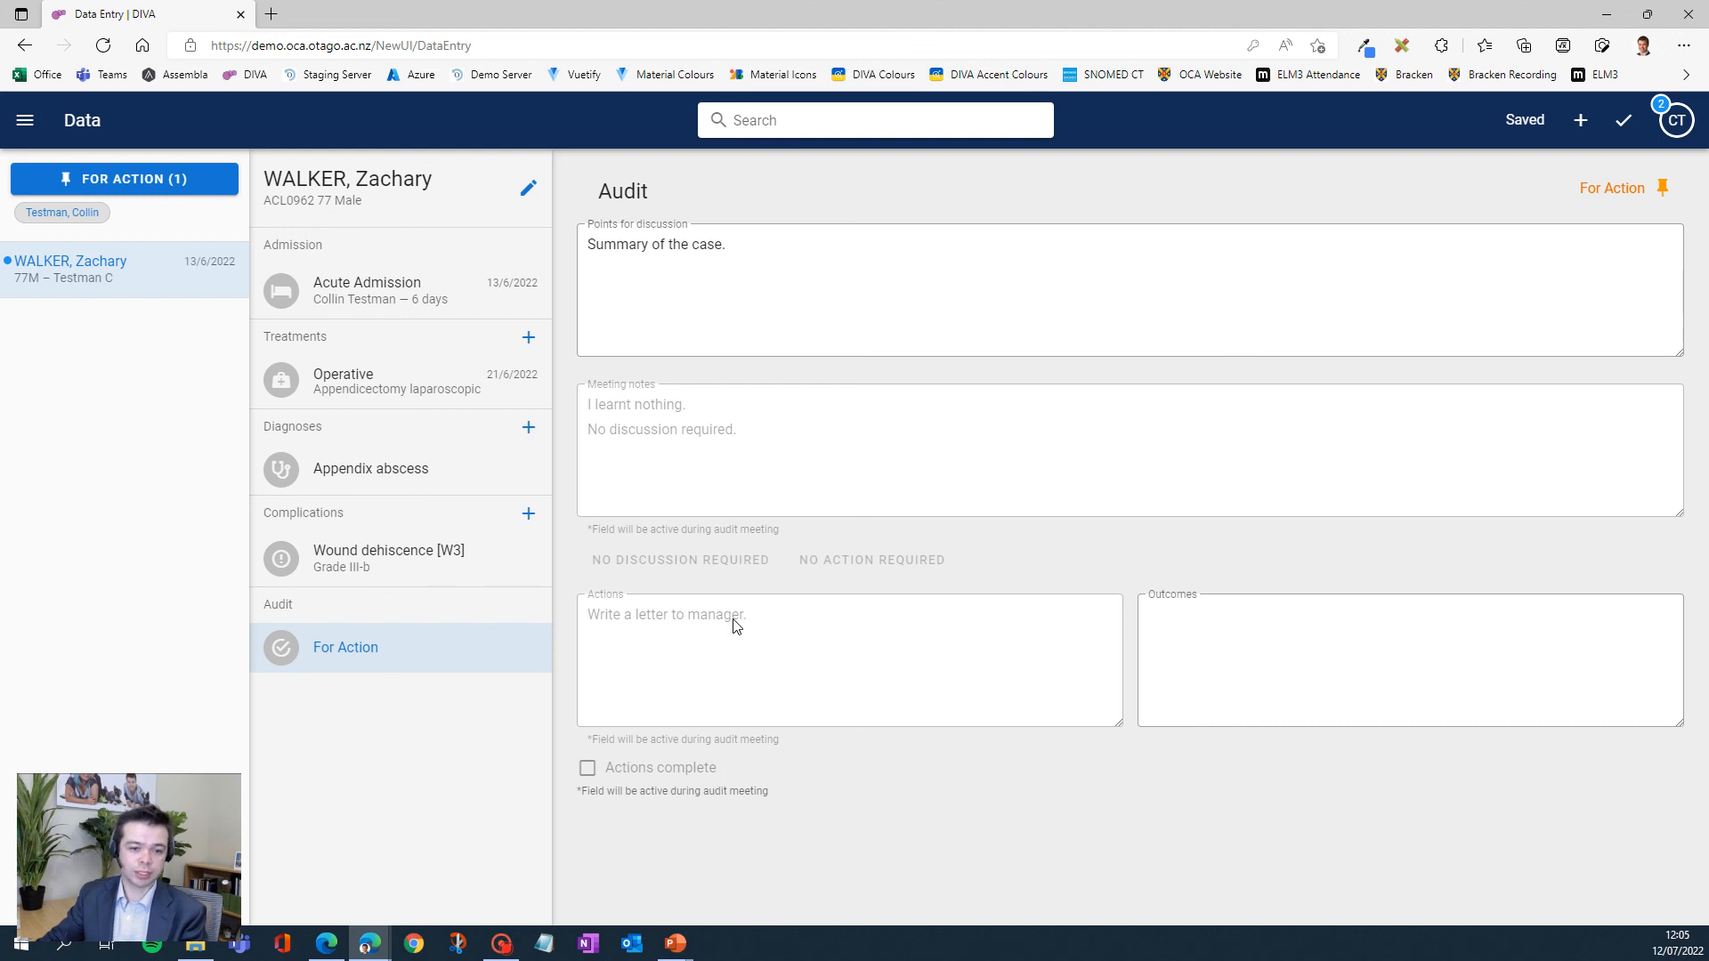
pyautogui.click(1336, 636)
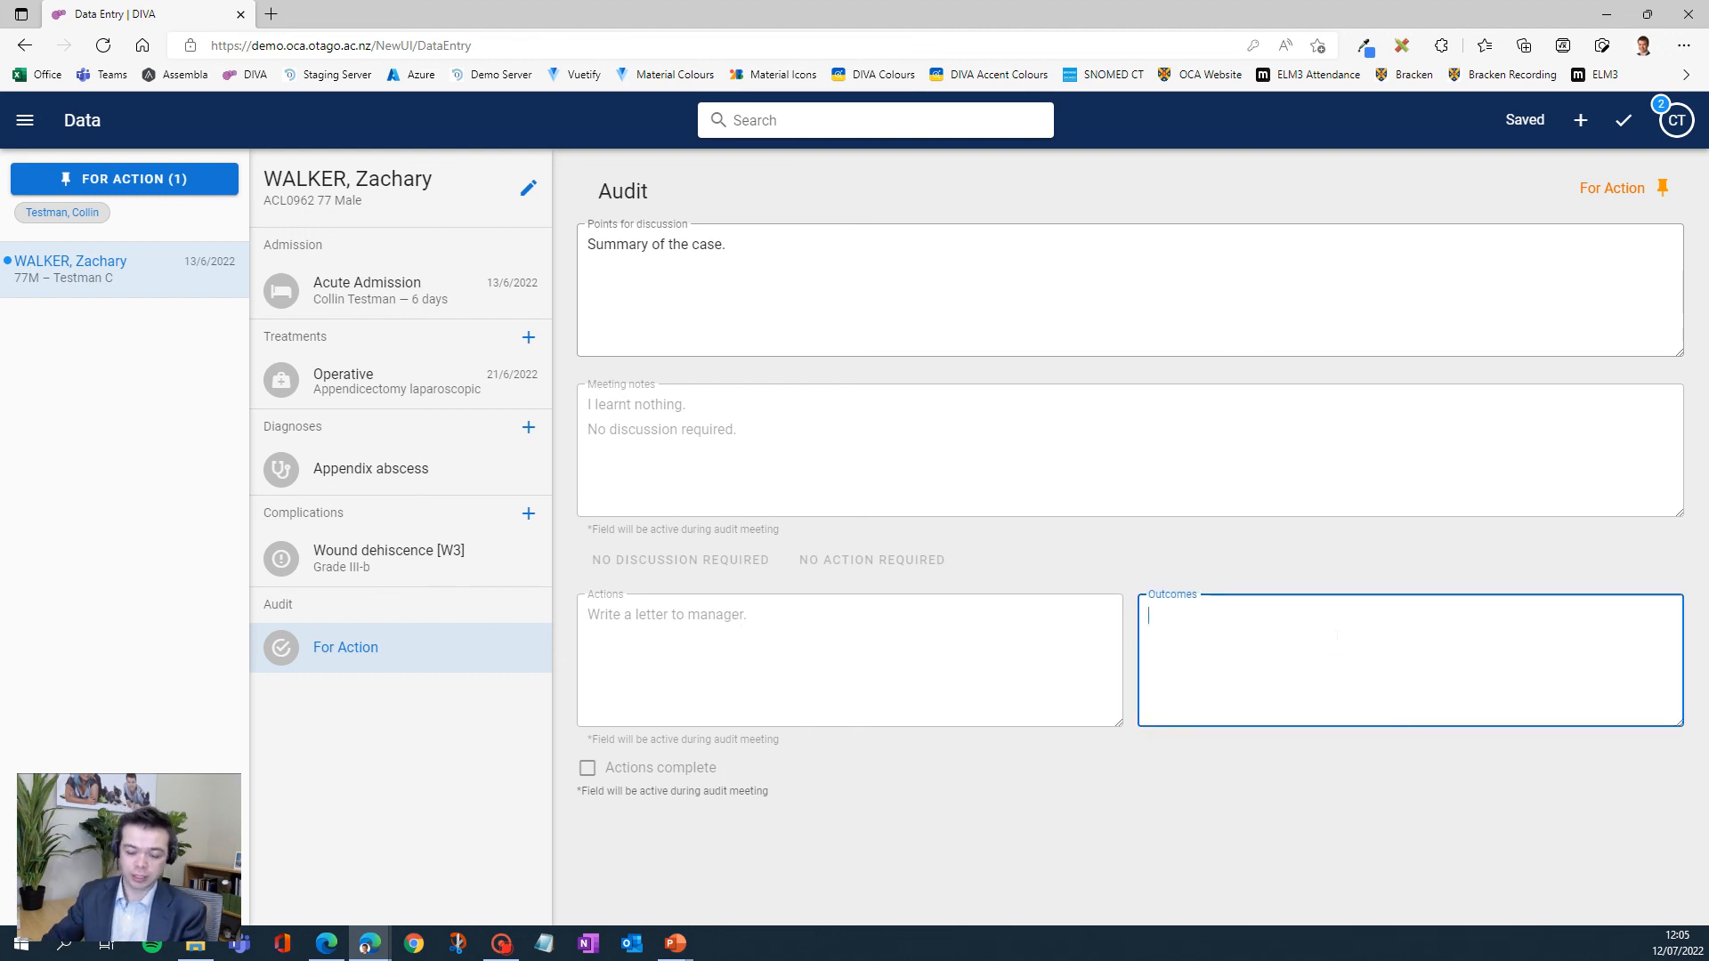
pyautogui.write('Done')
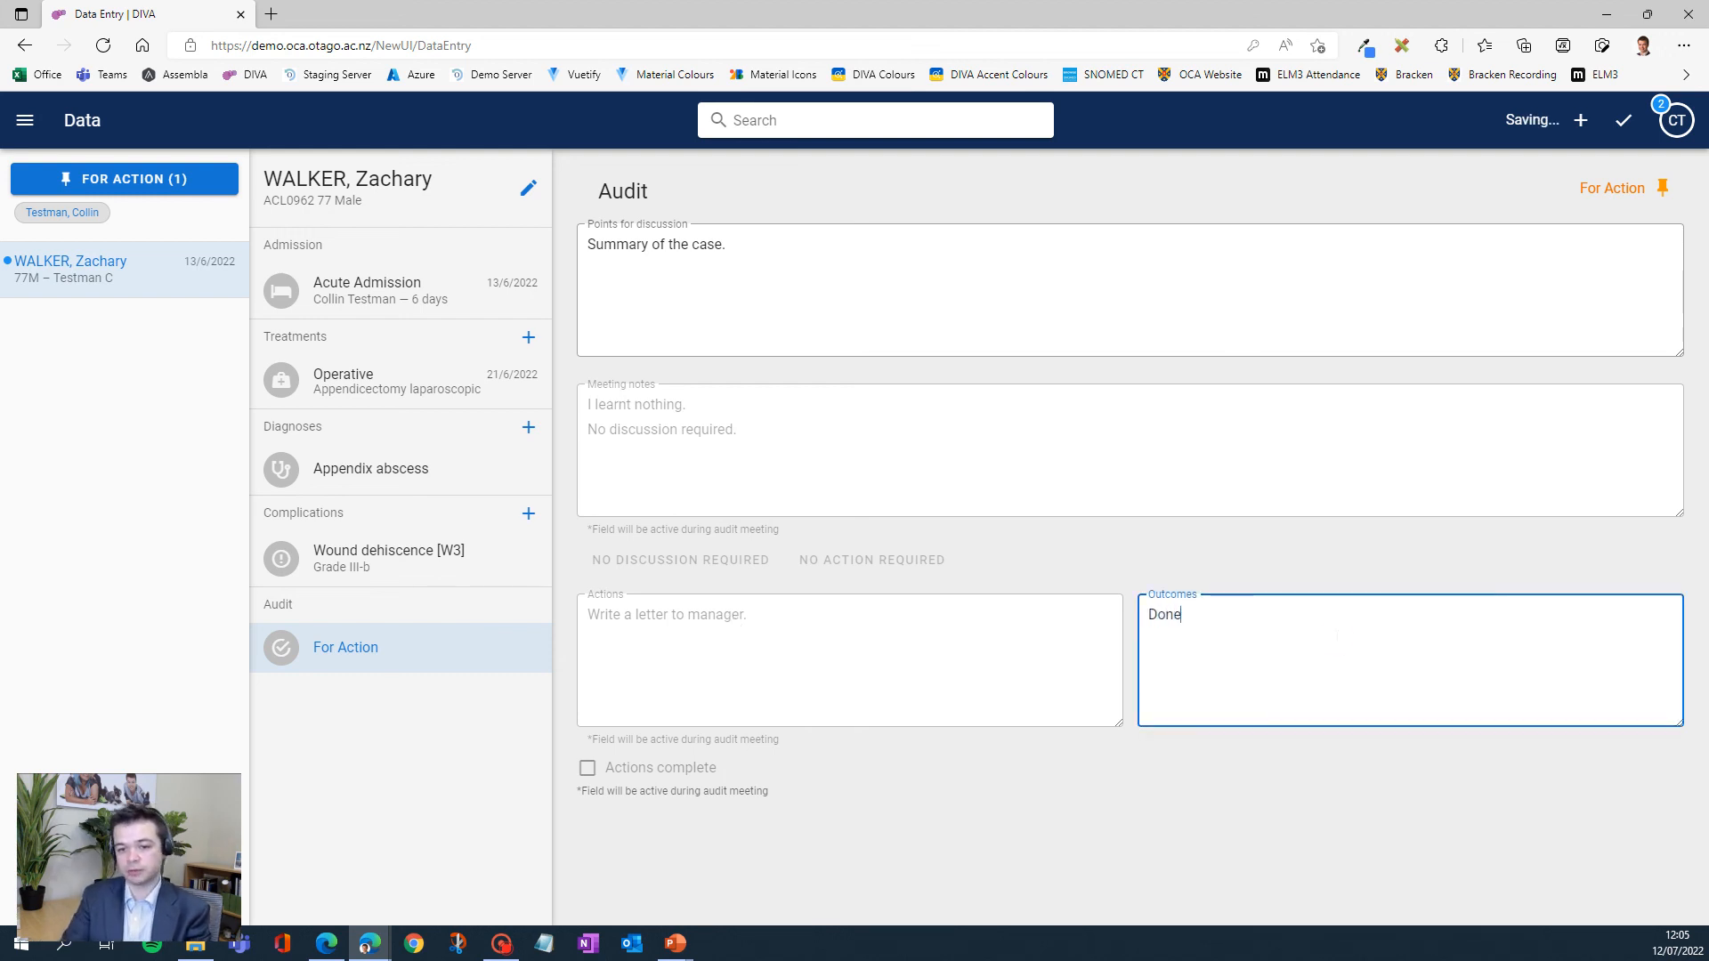